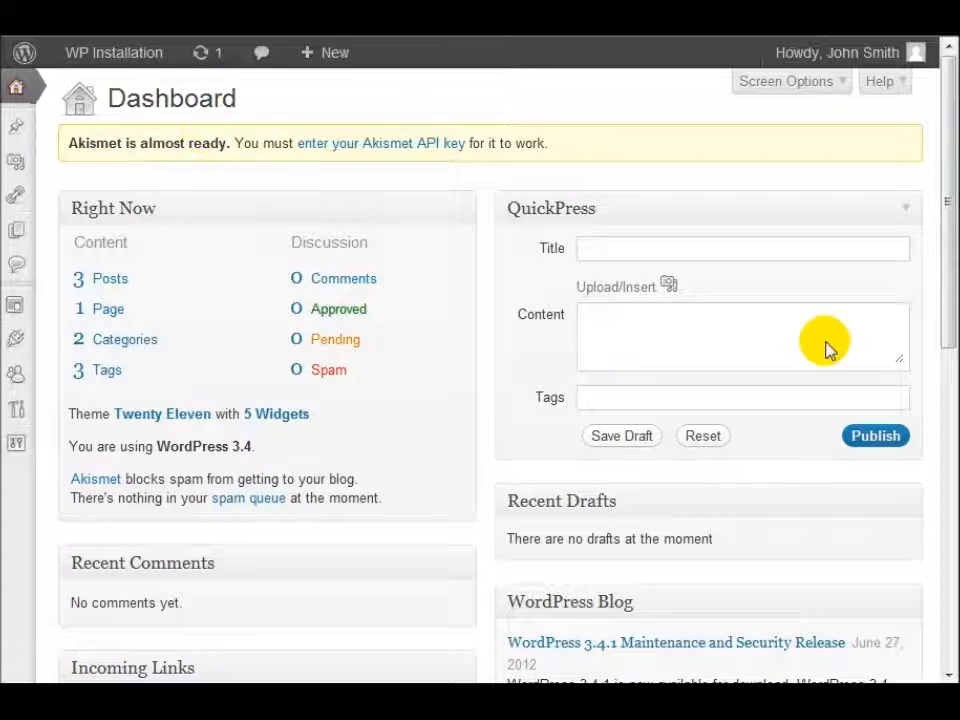
# Search the plugin directory for Contact Form 7 to add it as a new plugin
pyautogui.moveTo(17, 339)
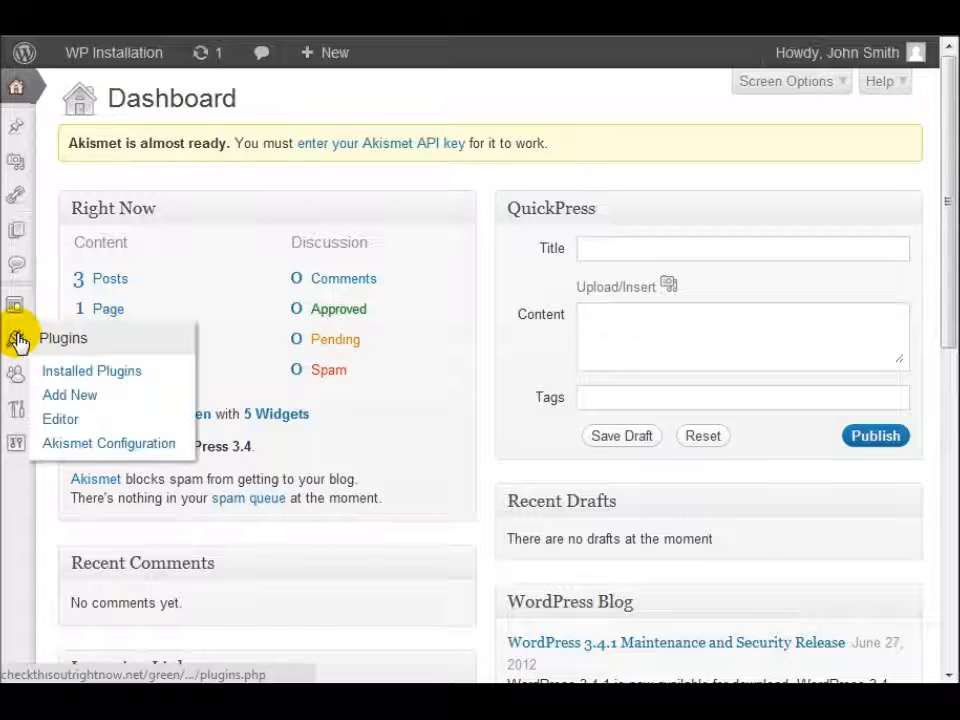
pyautogui.click(88, 396)
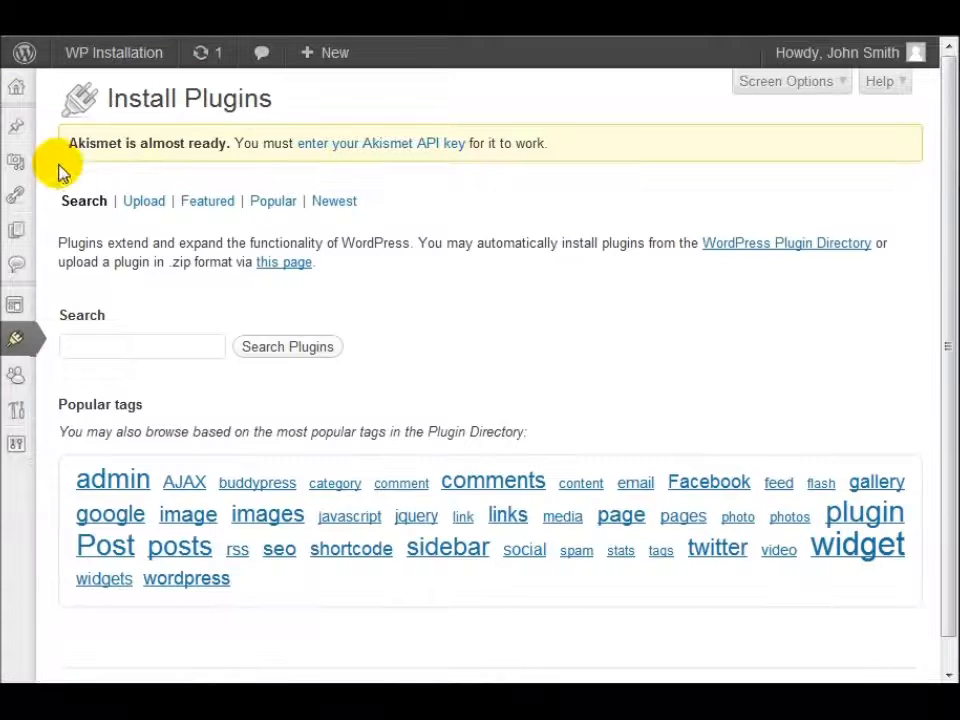
pyautogui.click(148, 340)
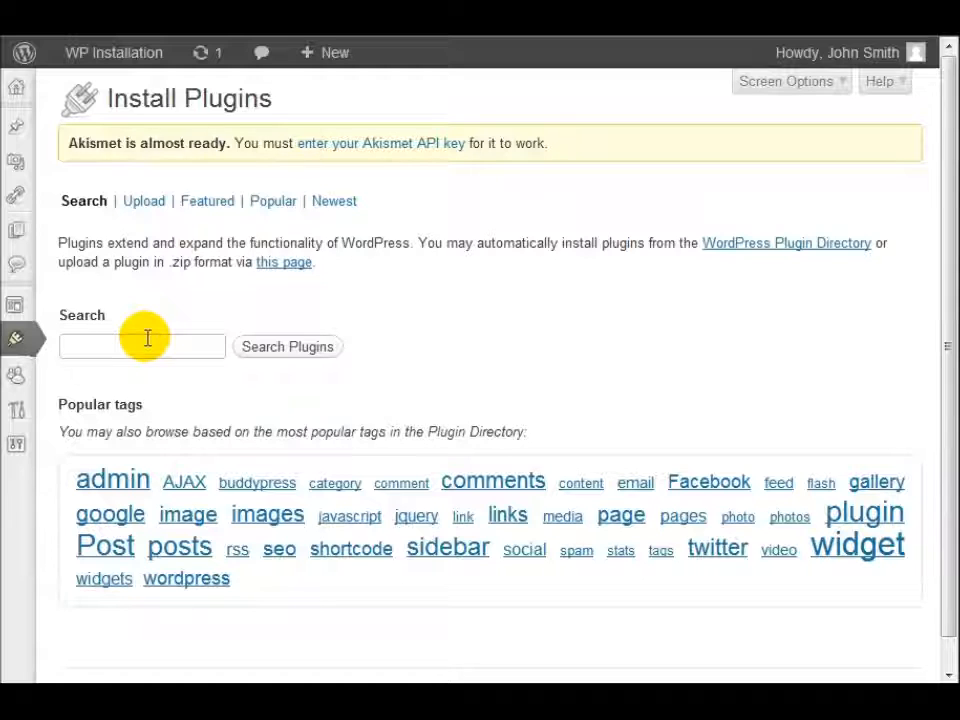
pyautogui.write('Contact Form 7')
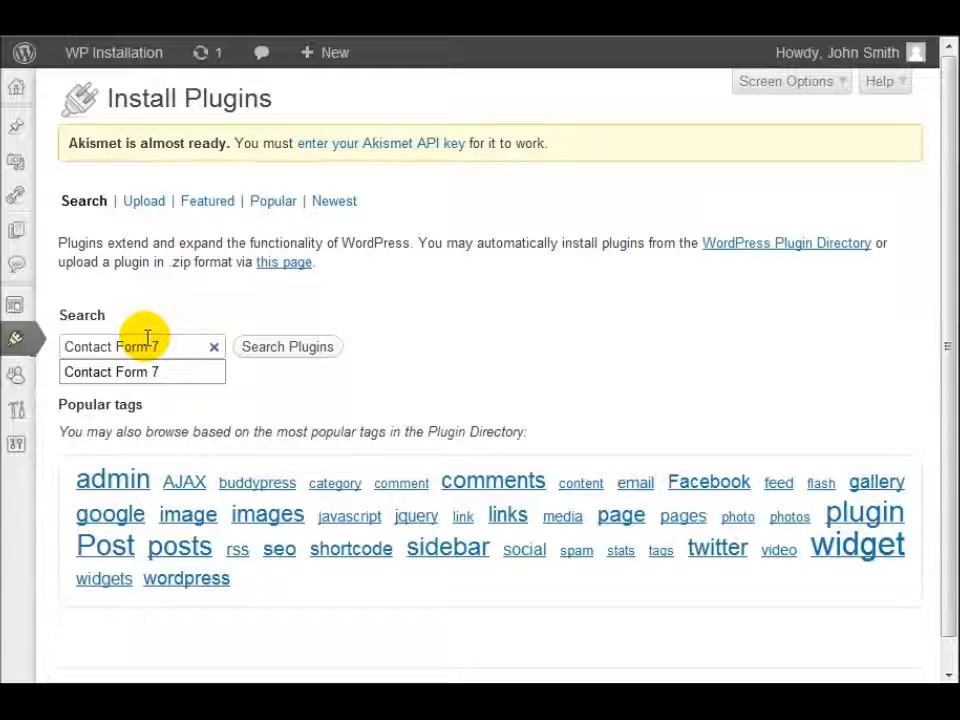
pyautogui.click(287, 352)
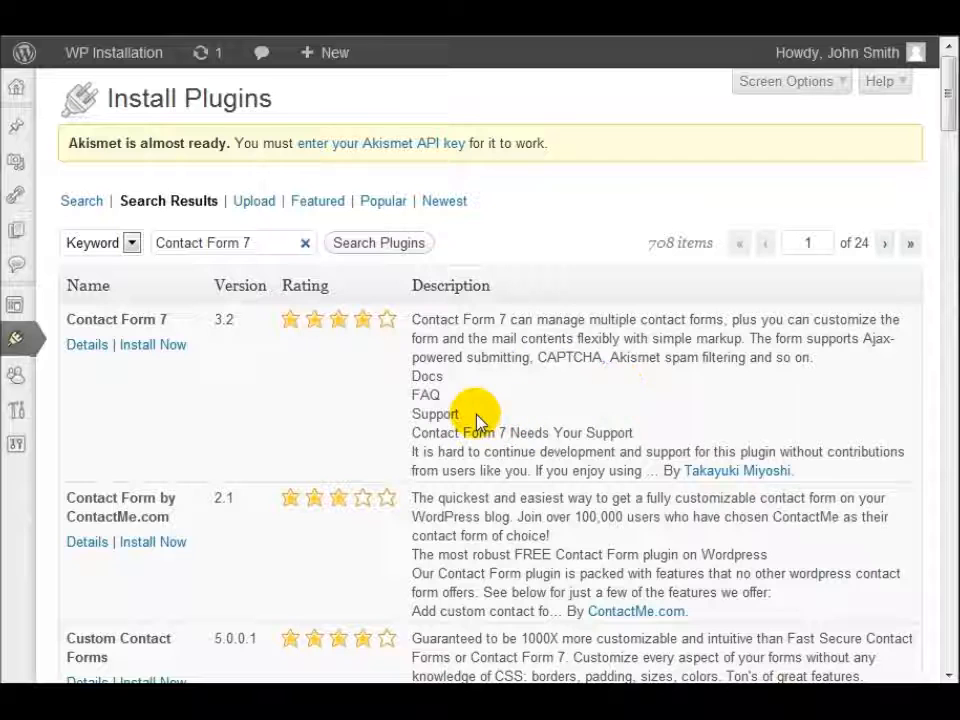
# Install the Contact Form 7 plugin using the prefilled FTP connection details and activate it
pyautogui.click(163, 346)
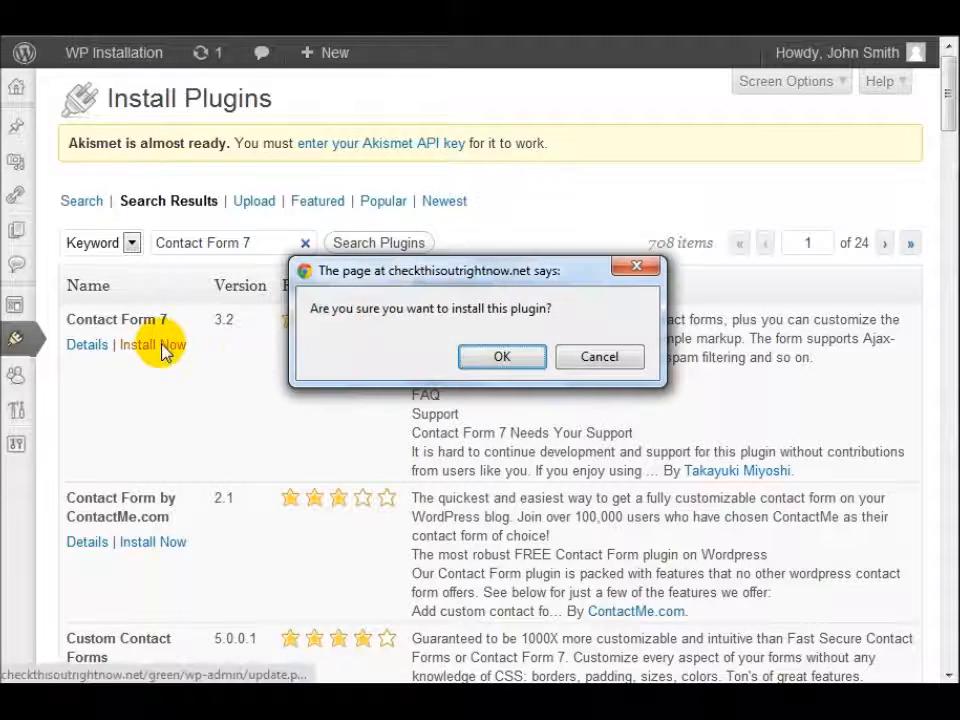
pyautogui.click(488, 363)
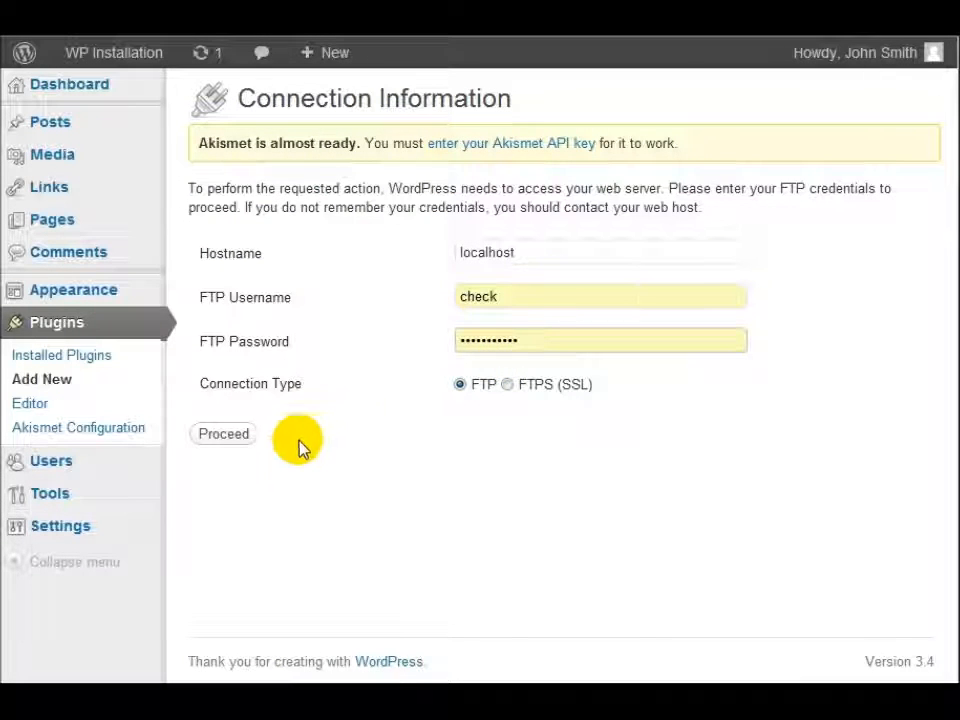
pyautogui.click(224, 432)
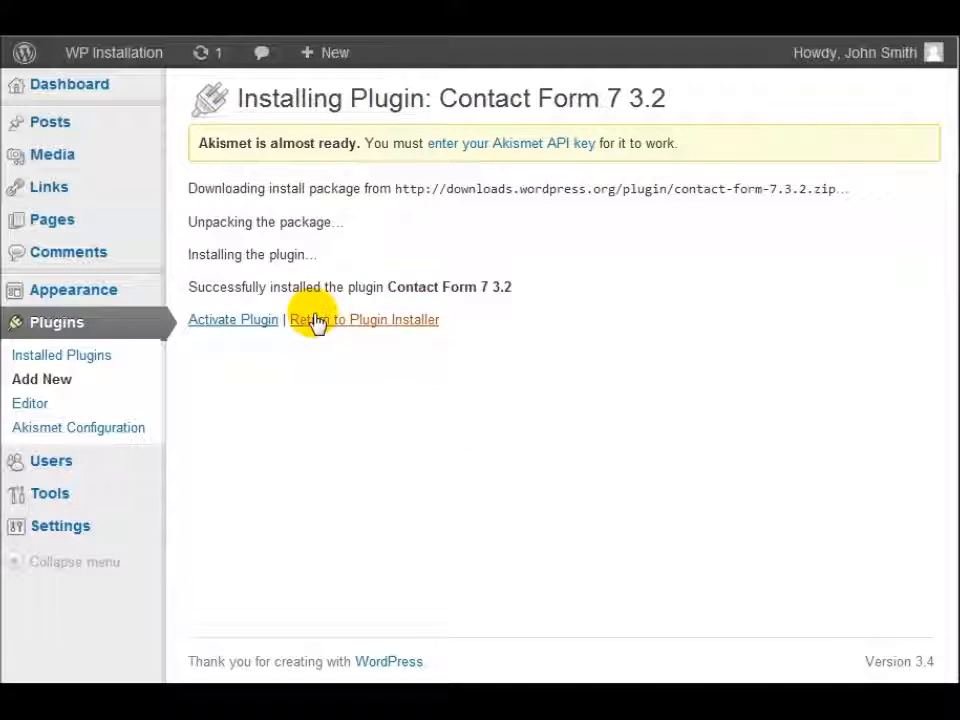
pyautogui.click(241, 321)
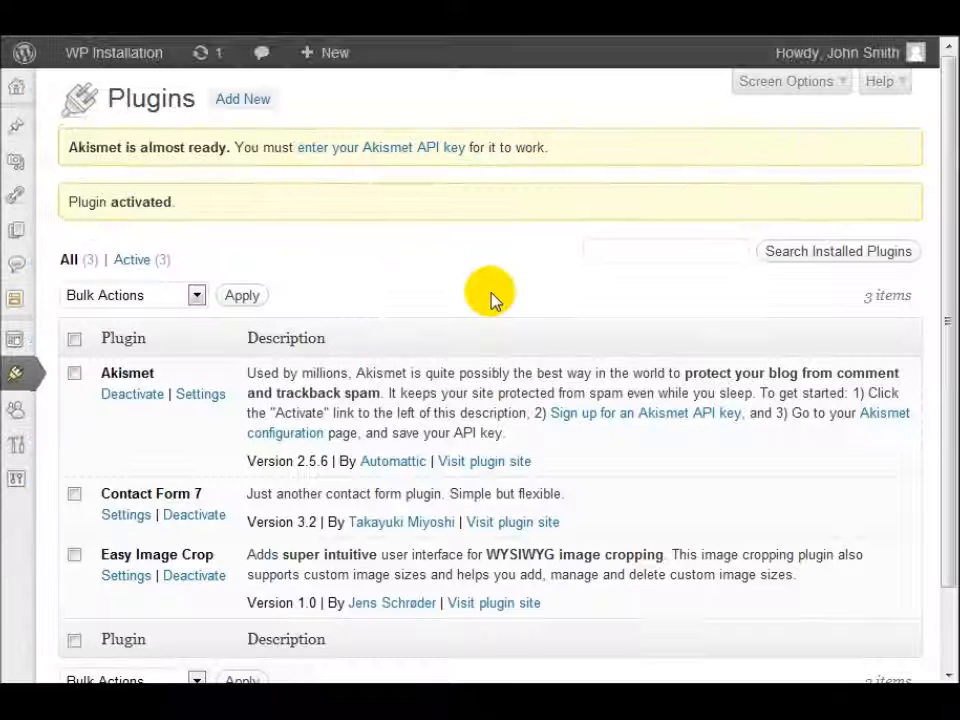
# Locate the Contact Form 7 management page among the admin sections and return to the list of installed plugins
pyautogui.scroll(-3, 490, 300)
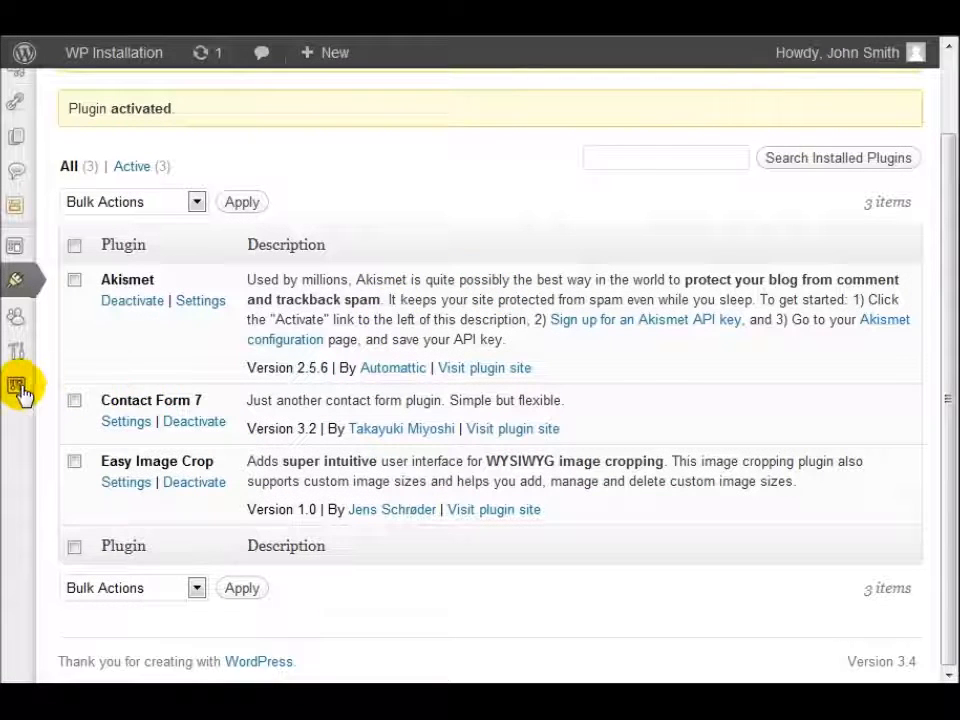
pyautogui.moveTo(22, 390)
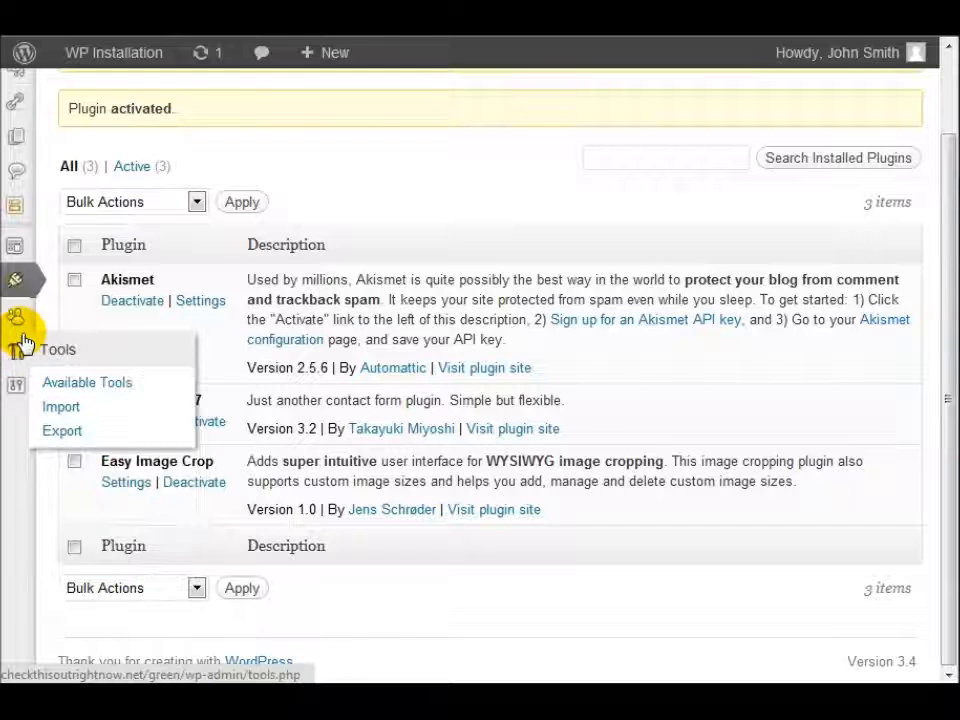
pyautogui.click(17, 281)
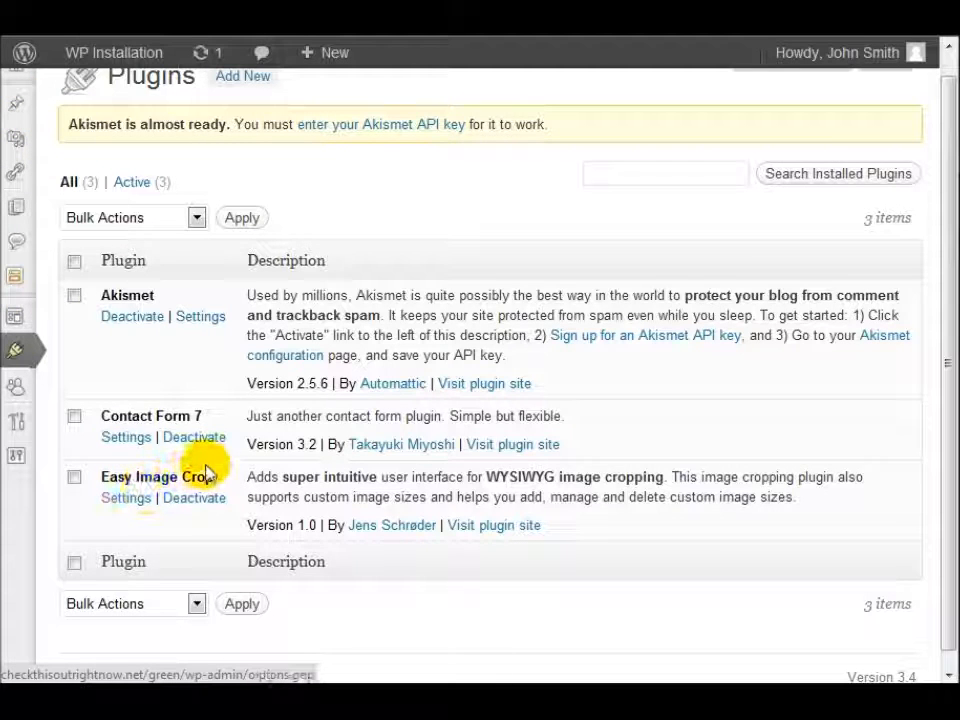
pyautogui.moveTo(15, 457)
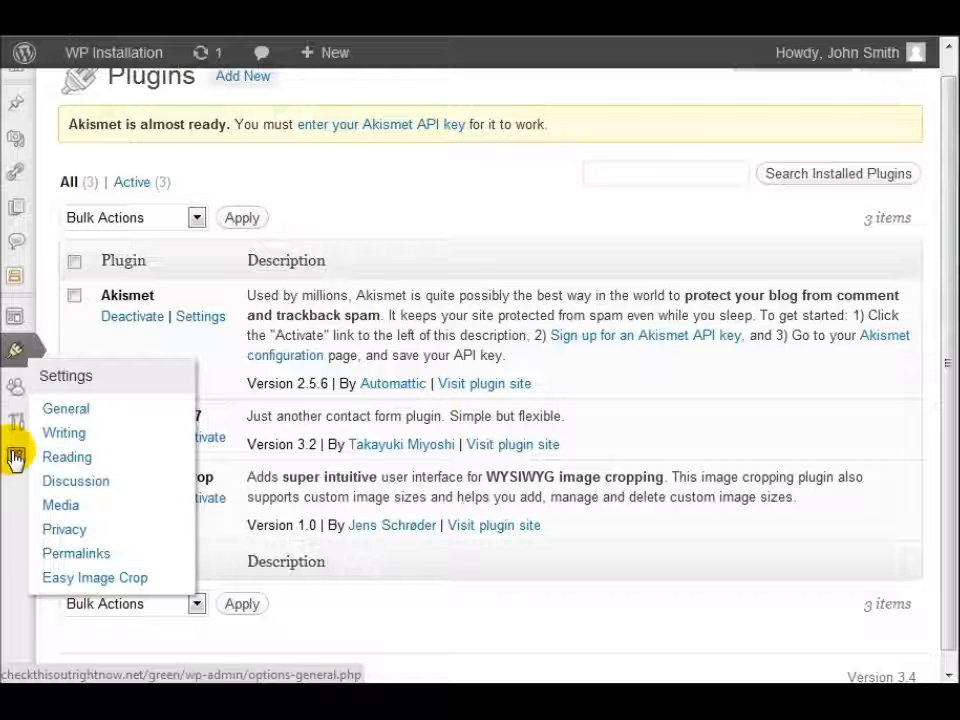
pyautogui.scroll(1, 231, 339)
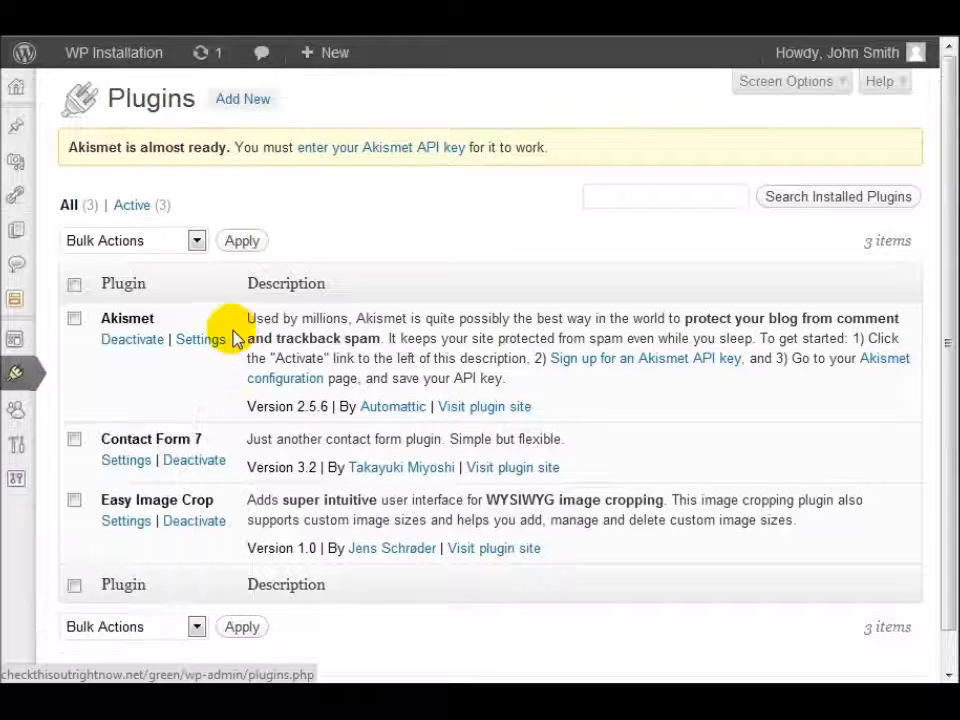
pyautogui.moveTo(8, 176)
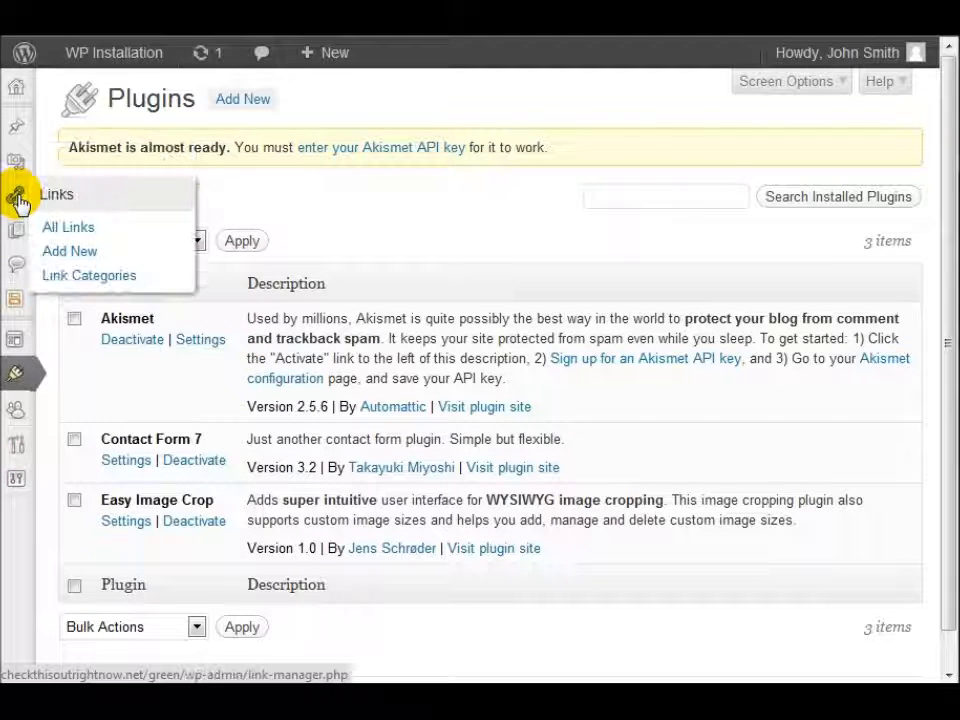
pyautogui.click(13, 302)
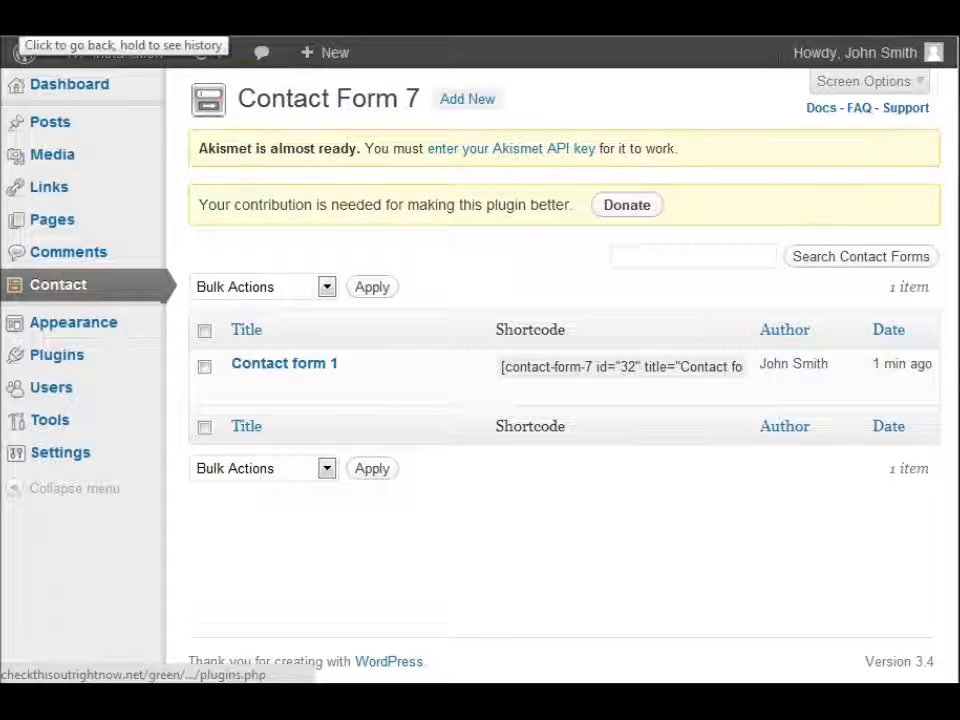
pyautogui.click(19, 20)
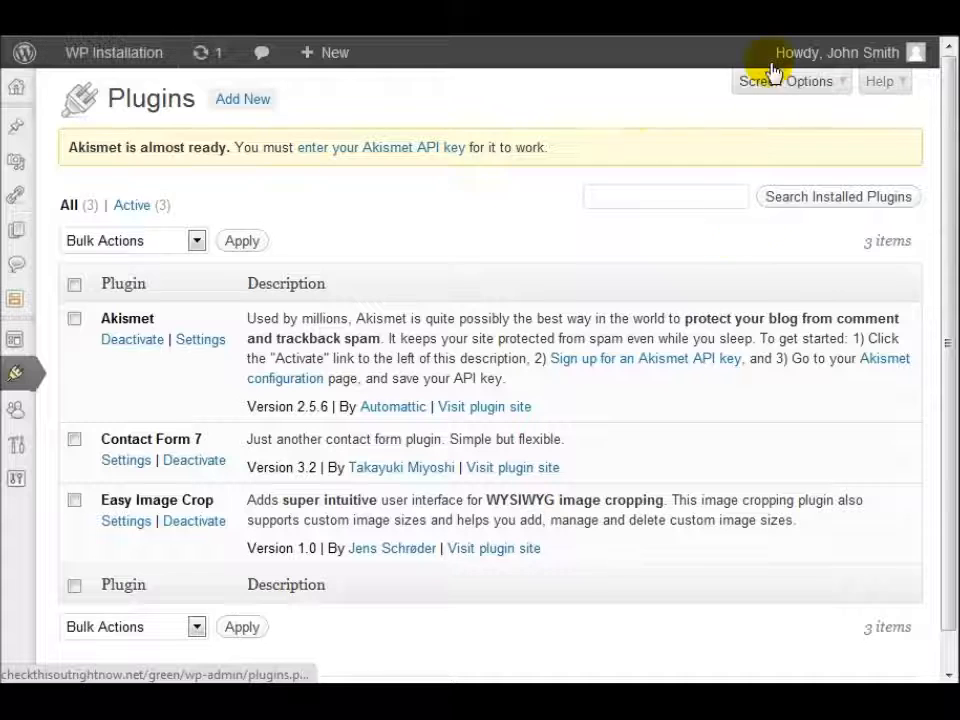
# Open Contact form 1 for editing from the Contact Form 7 plugin settings and look over its form template
pyautogui.click(138, 461)
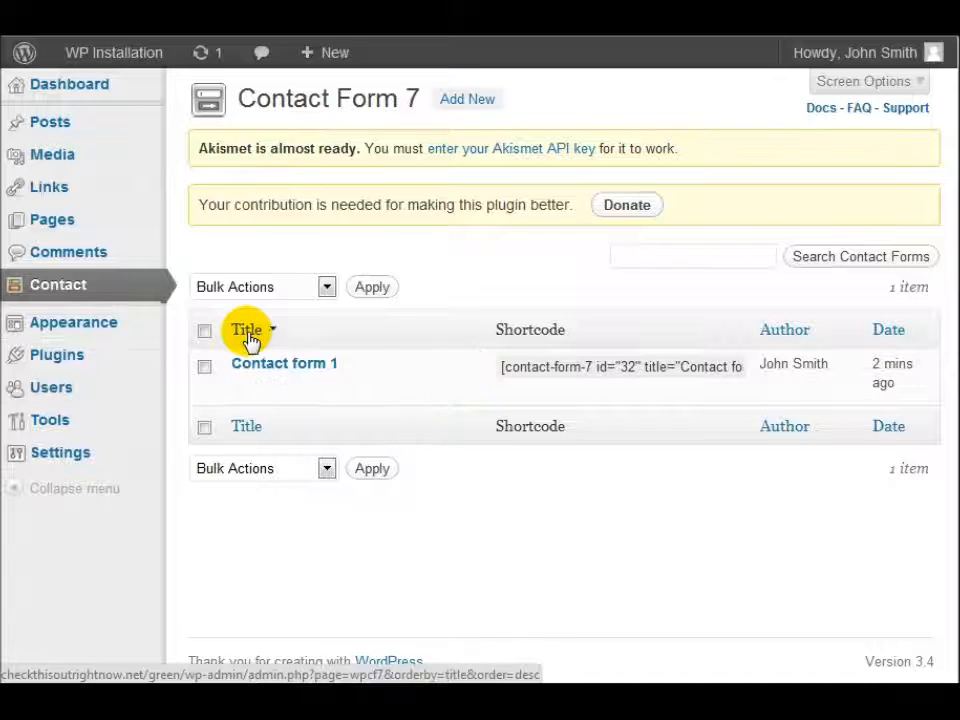
pyautogui.click(251, 386)
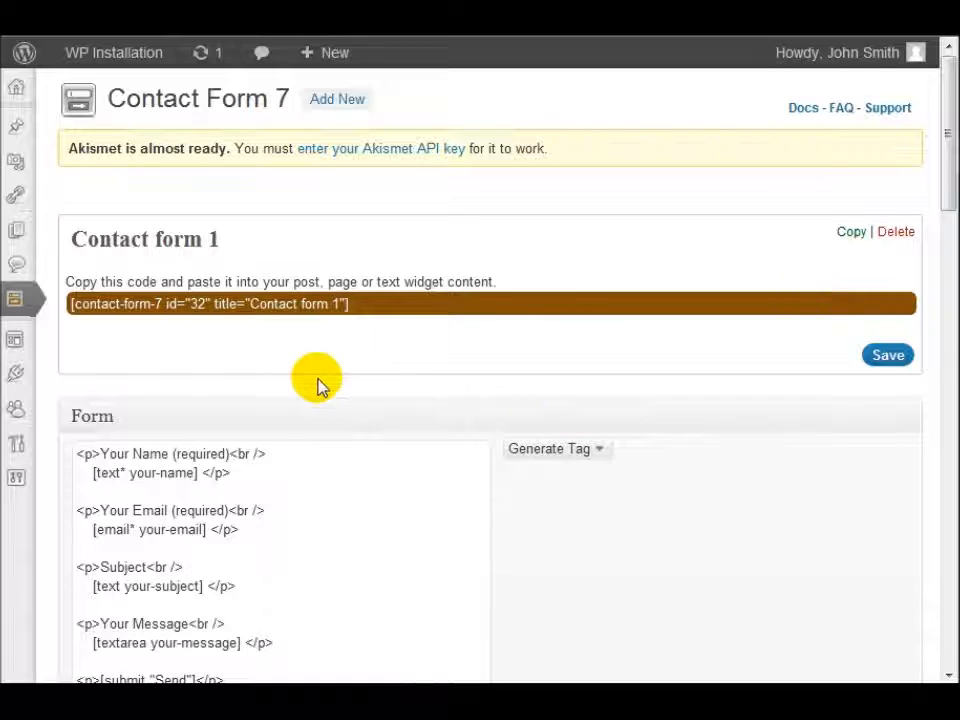
pyautogui.scroll(-1, 317, 381)
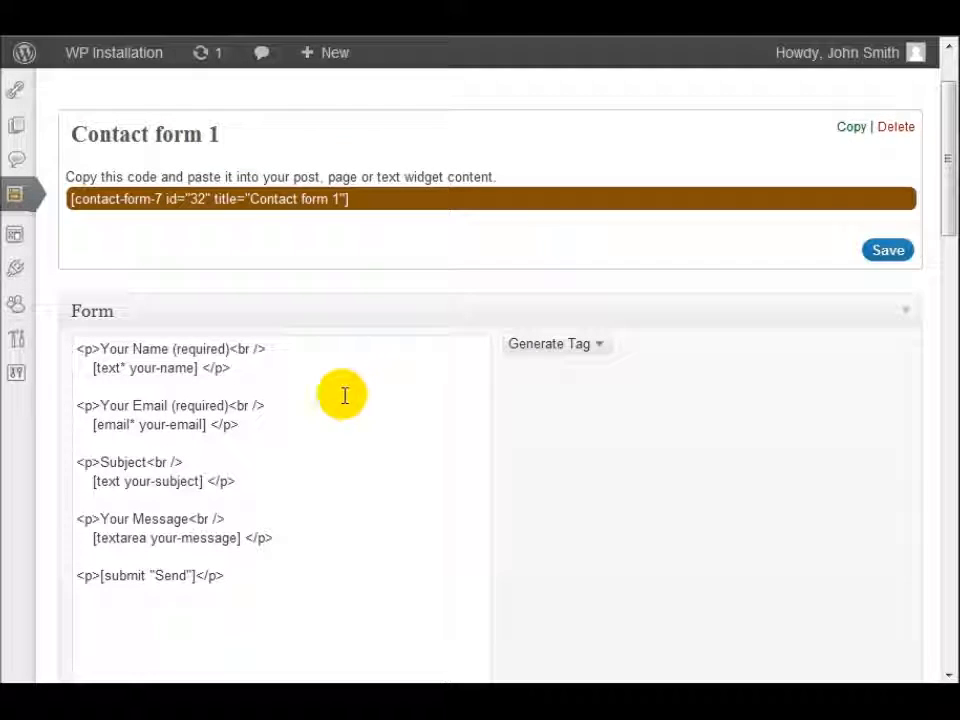
pyautogui.scroll(-3, 670, 350)
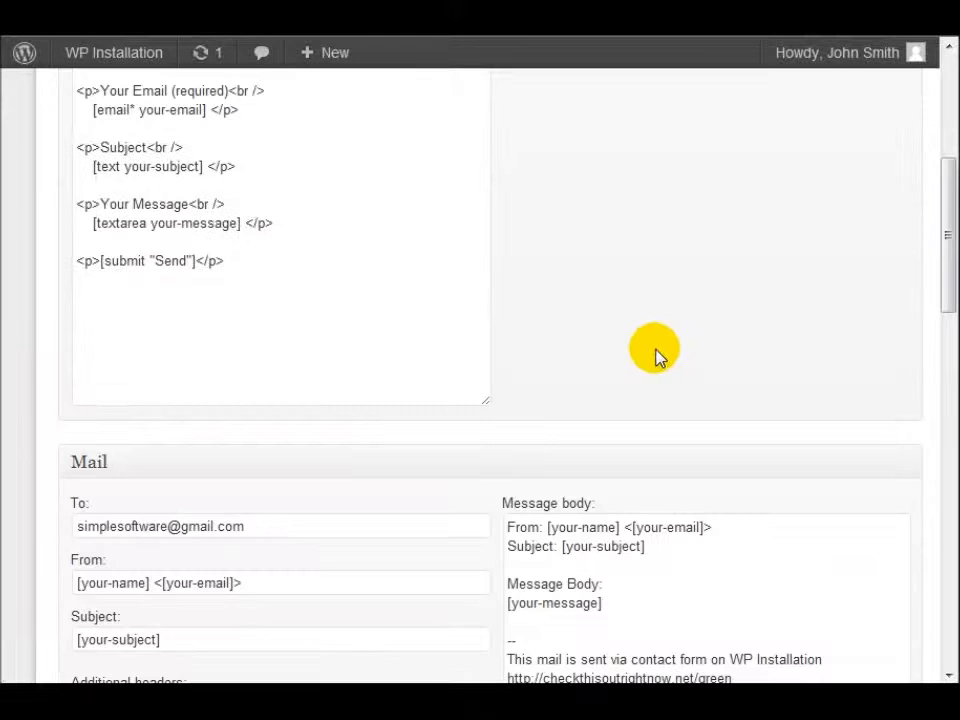
pyautogui.scroll(-3, 612, 350)
pyautogui.scroll(5, 605, 352)
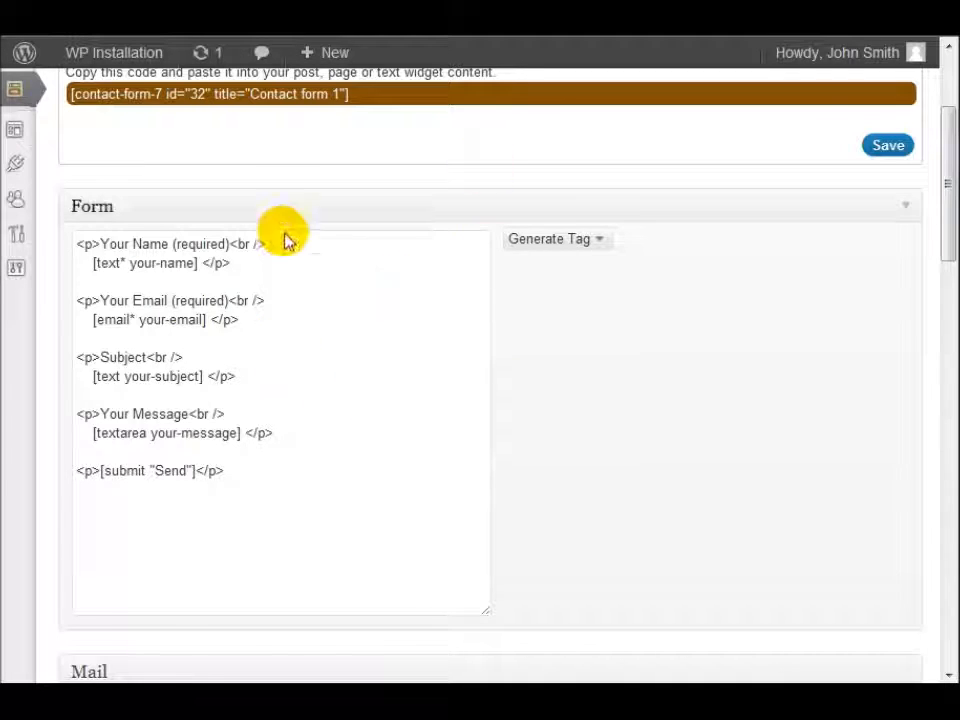
pyautogui.scroll(2, 285, 238)
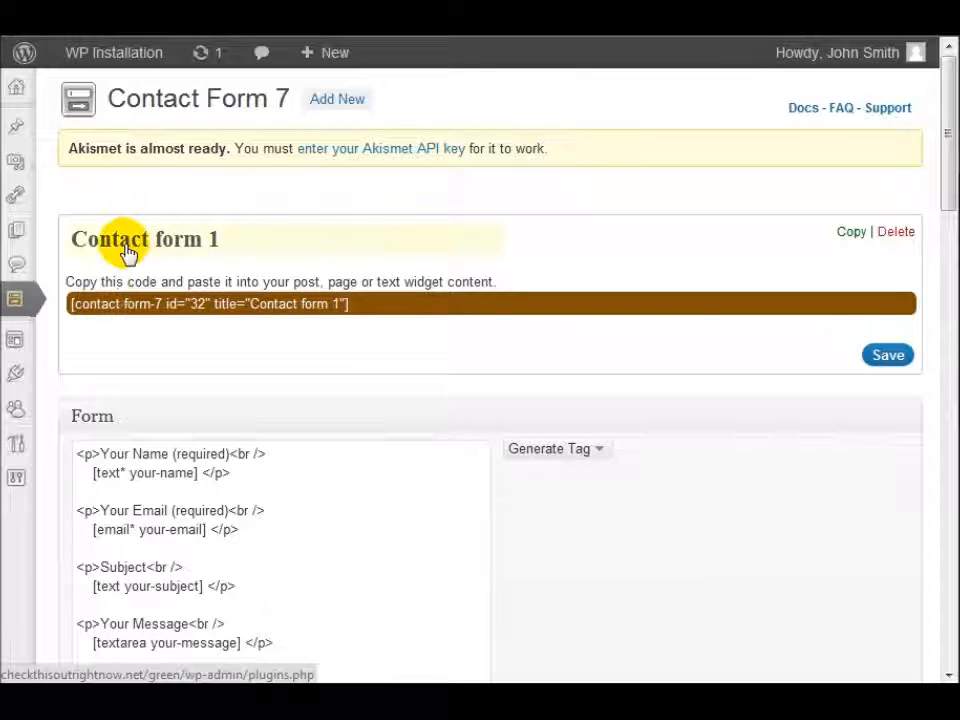
# Examine the shortcode of Contact form 1 and review its Form, Mail, Mail (2) and Messages sections
pyautogui.click(388, 310)
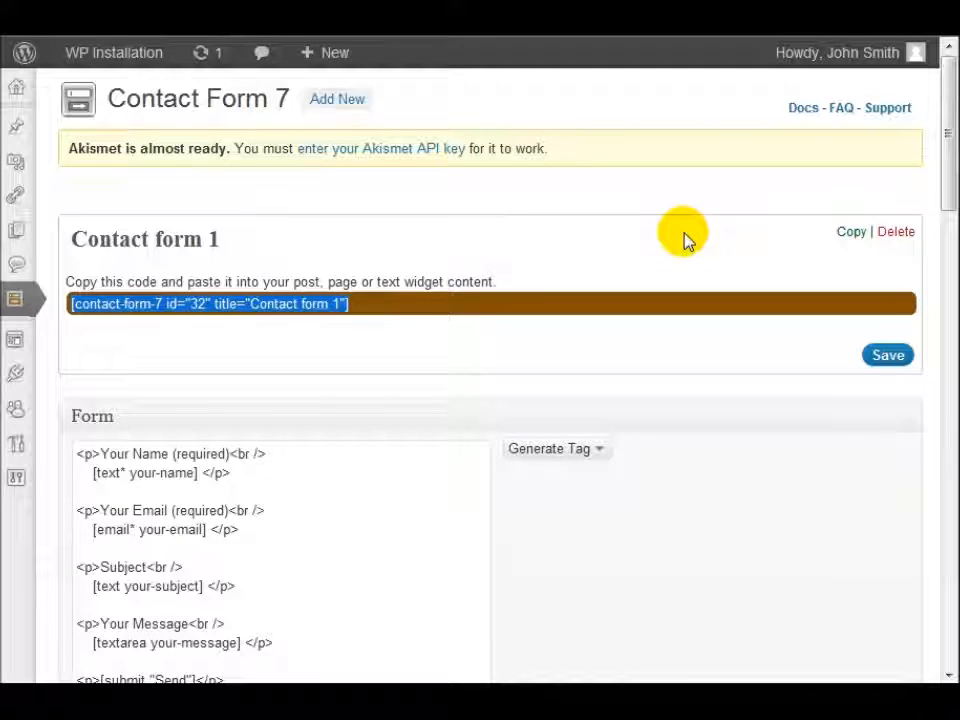
pyautogui.click(456, 272)
pyautogui.scroll(-1, 386, 257)
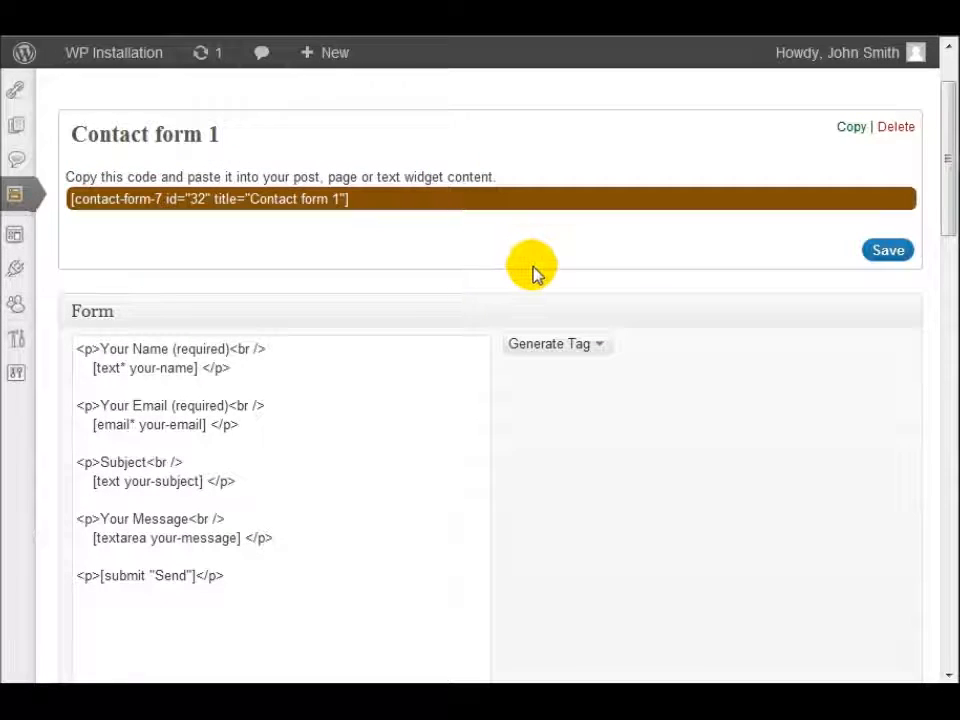
pyautogui.scroll(-5, 334, 294)
pyautogui.scroll(-1, 350, 296)
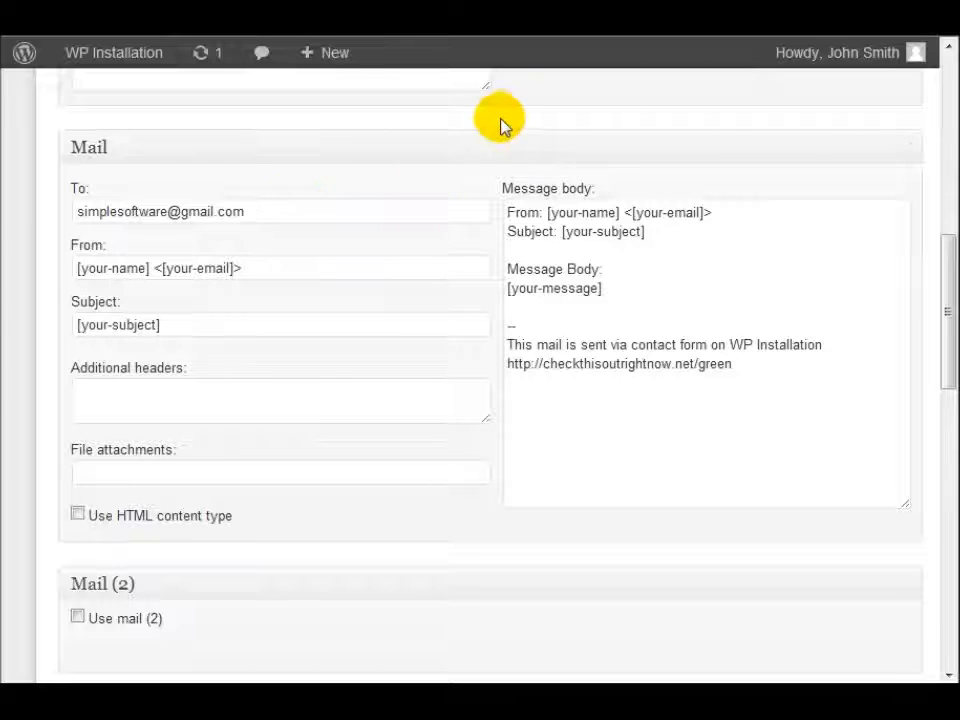
pyautogui.scroll(-4, 326, 240)
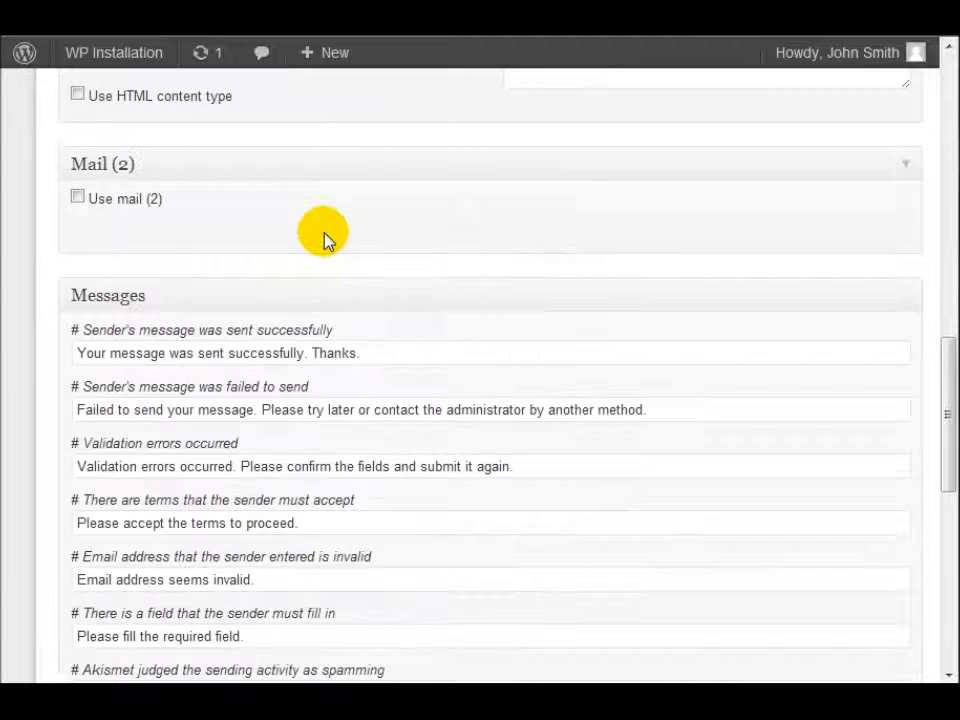
pyautogui.scroll(-2, 322, 237)
# Replace the recipient in the Mail section of Contact form 1 with the destination e-mail address
pyautogui.scroll(6, 325, 237)
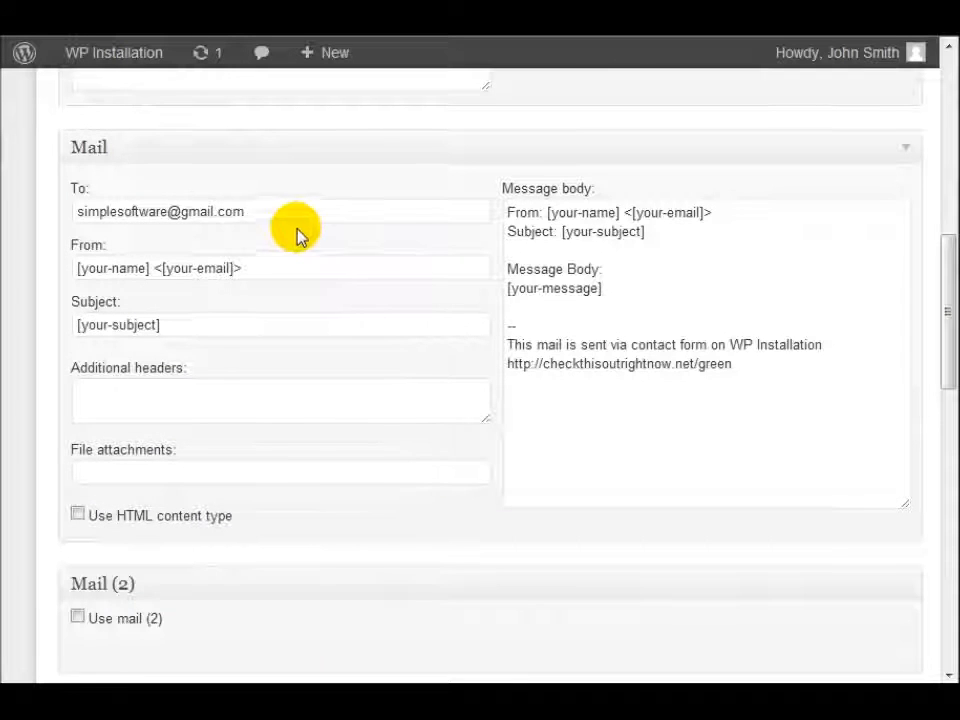
pyautogui.click(252, 216)
pyautogui.tripleClick(252, 216)
pyautogui.press('BackSpace')
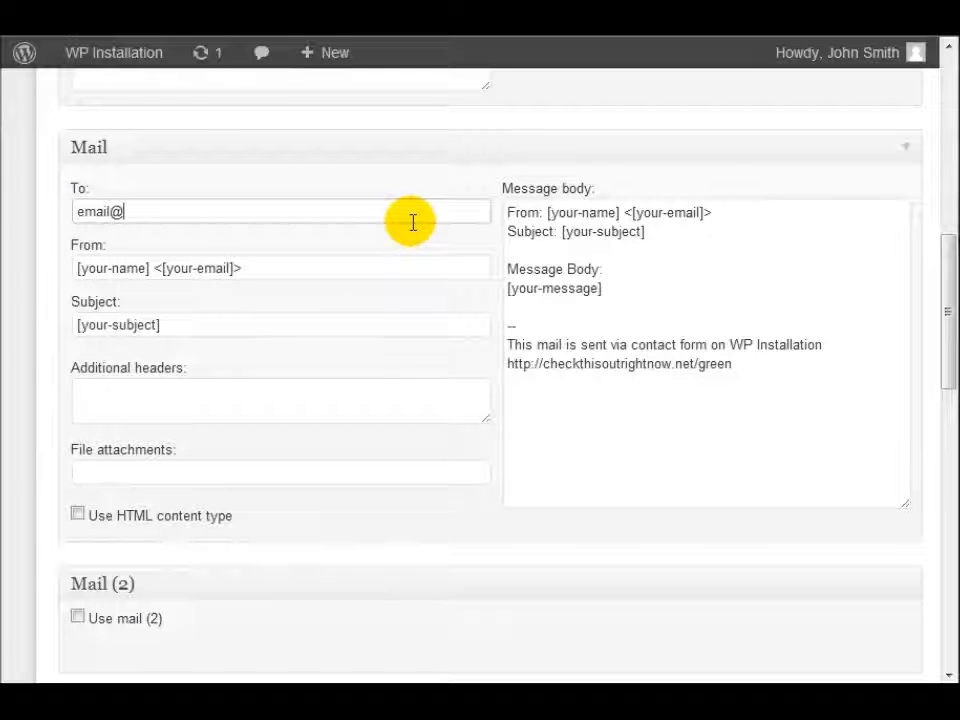
pyautogui.write('email@emaildomain.com')
# Compare the Mail section's From and Subject tags with the matching name, email and subject fields in the form template
pyautogui.click(360, 266)
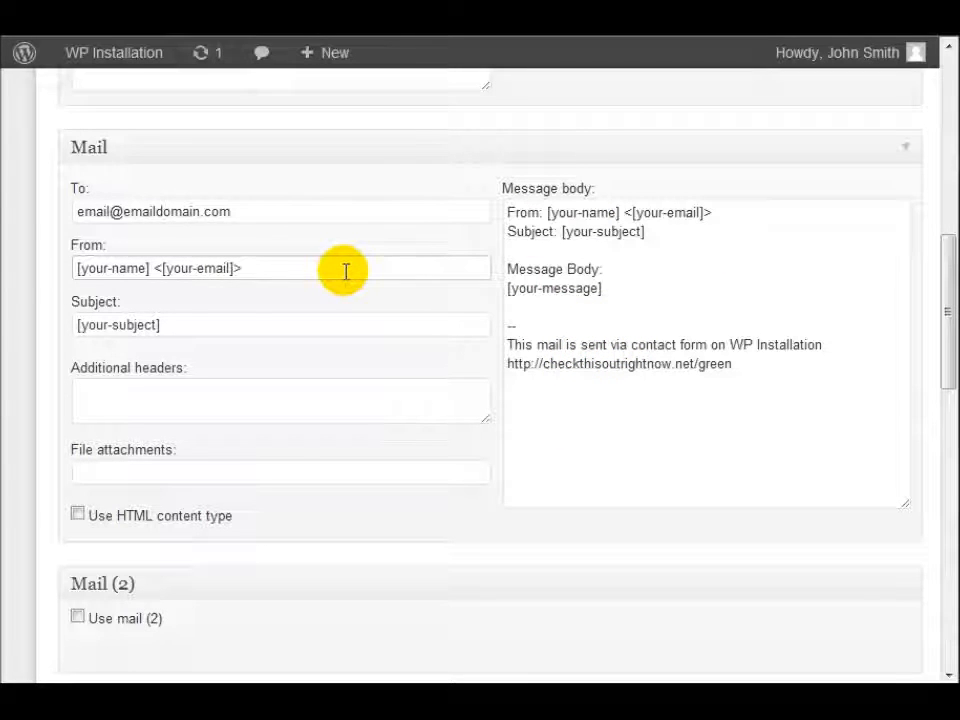
pyautogui.click(292, 208)
pyautogui.click(264, 270)
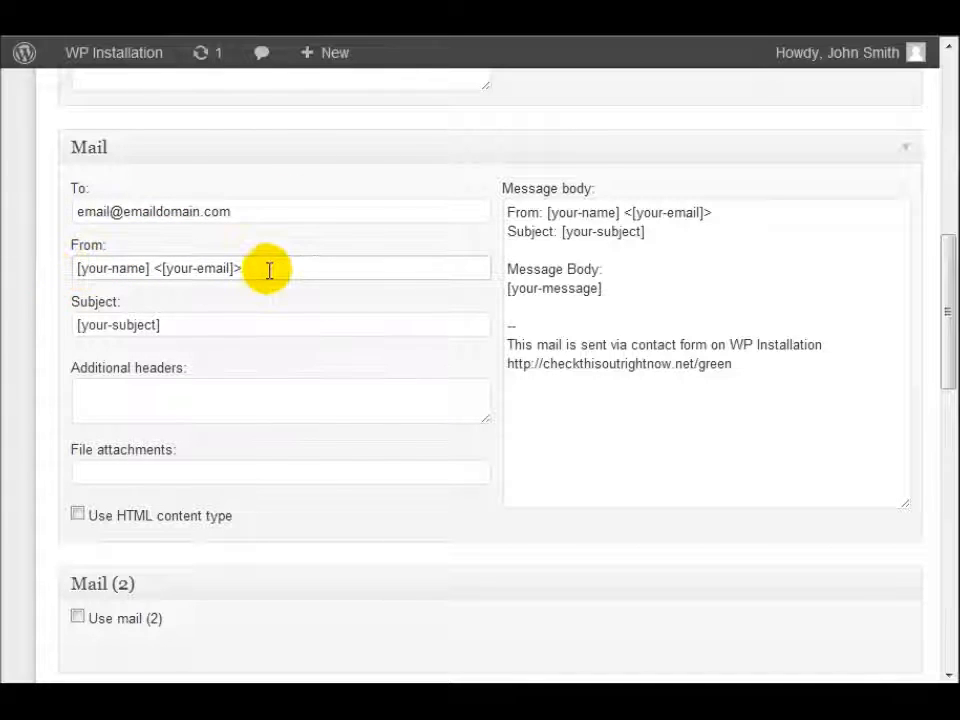
pyautogui.scroll(4, 270, 270)
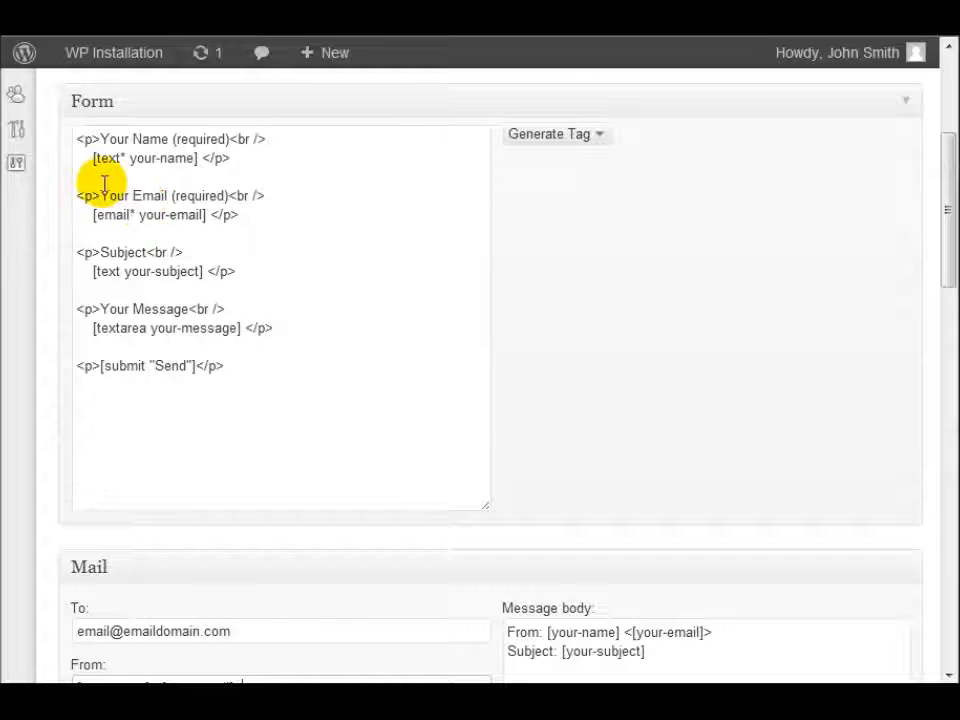
pyautogui.scroll(-5, 276, 270)
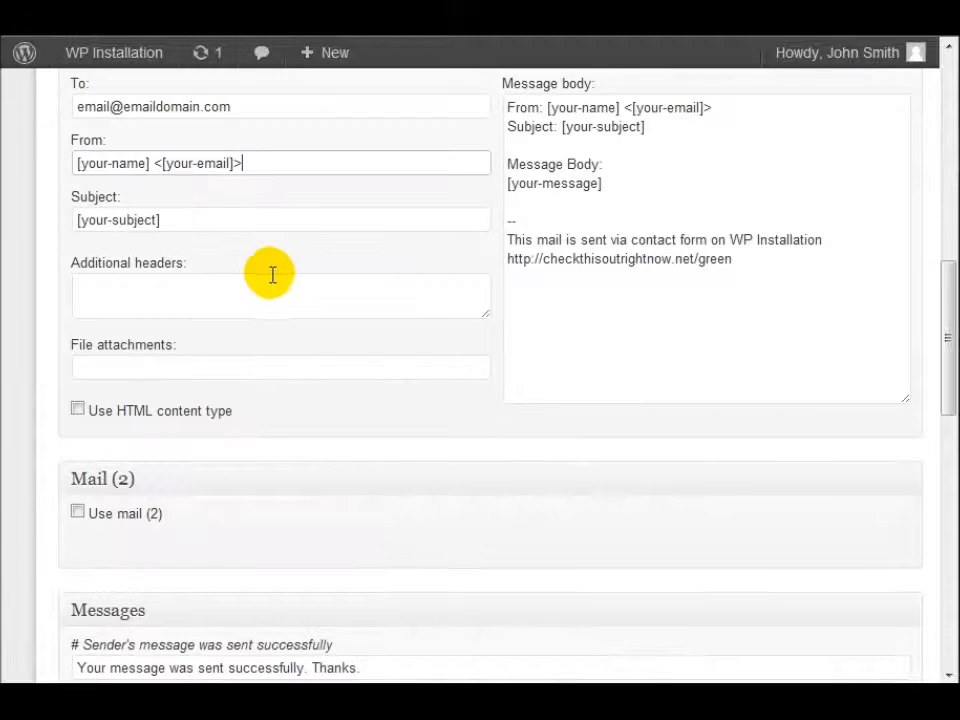
pyautogui.click(117, 215)
pyautogui.scroll(1, 270, 252)
pyautogui.click(249, 332)
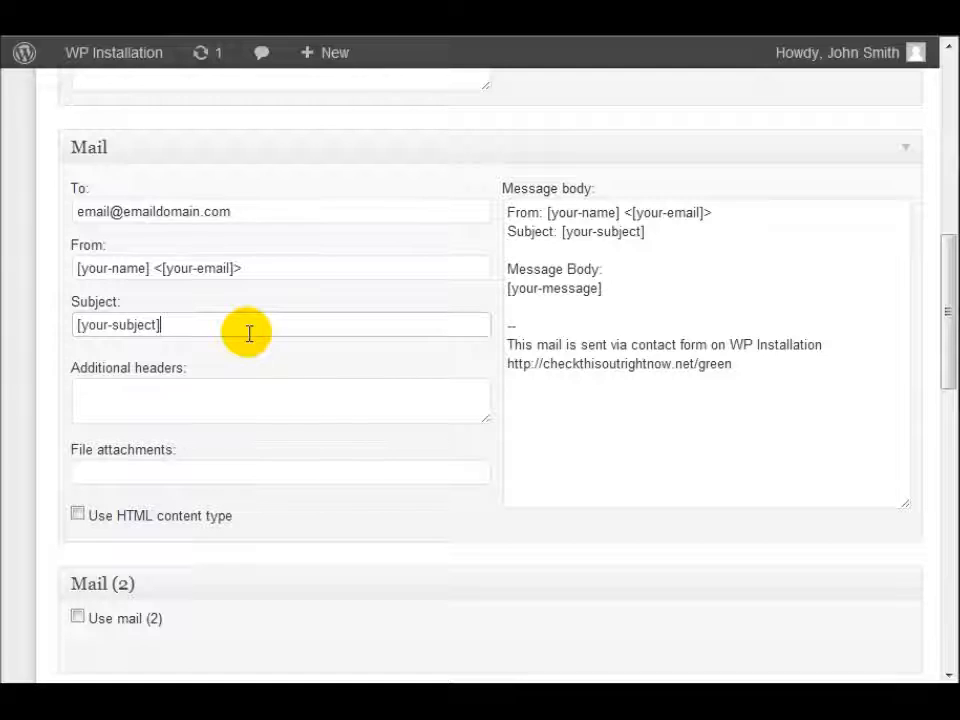
pyautogui.scroll(4, 249, 333)
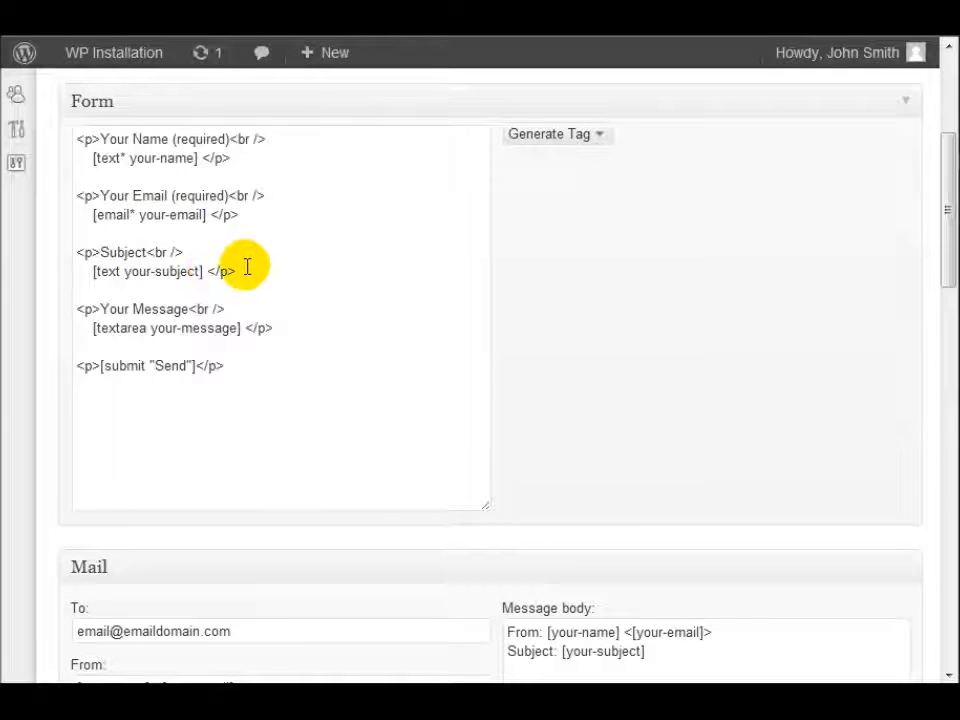
# Delete the "This mail is sent via contact form on WP Installation" footer, with its separator and site URL, from the Mail message body
pyautogui.scroll(-3, 276, 280)
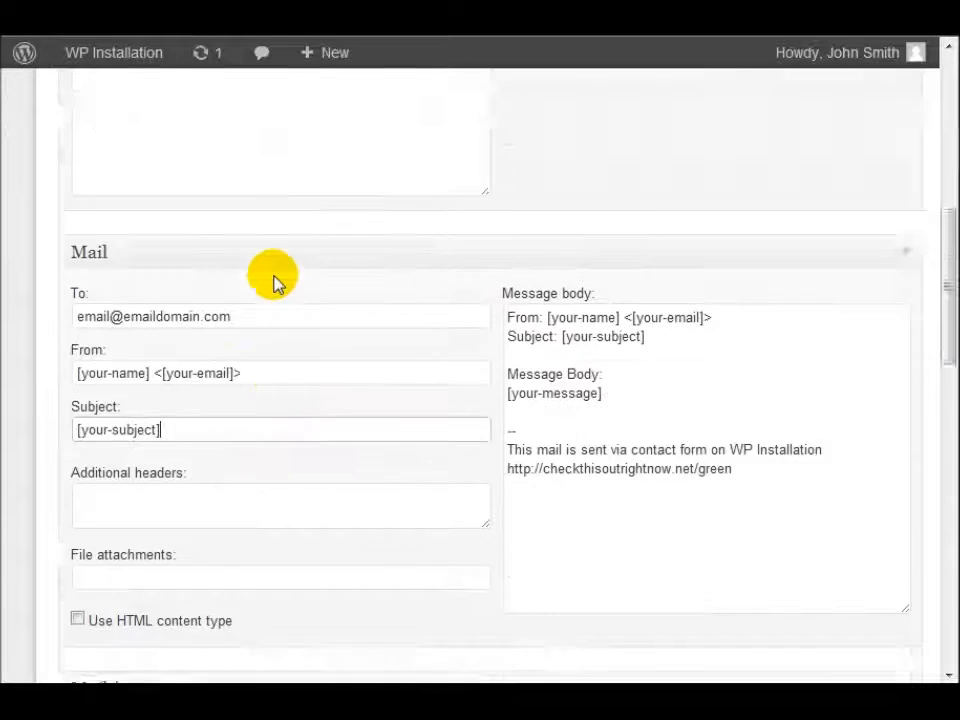
pyautogui.scroll(-1, 276, 280)
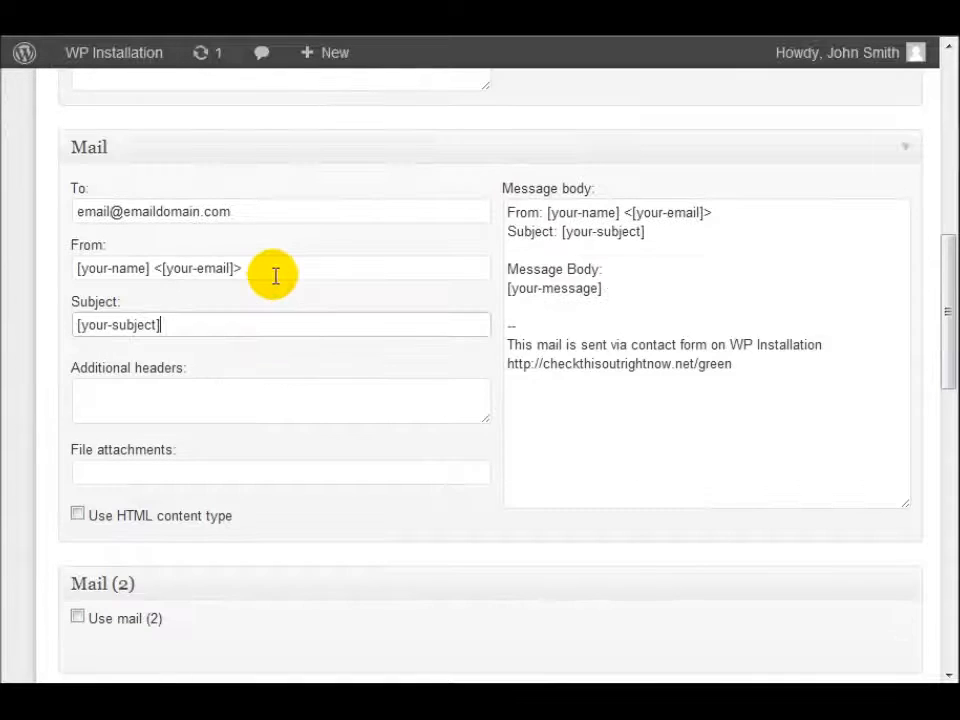
pyautogui.click(187, 328)
pyautogui.moveTo(178, 325); pyautogui.dragTo(52, 316)
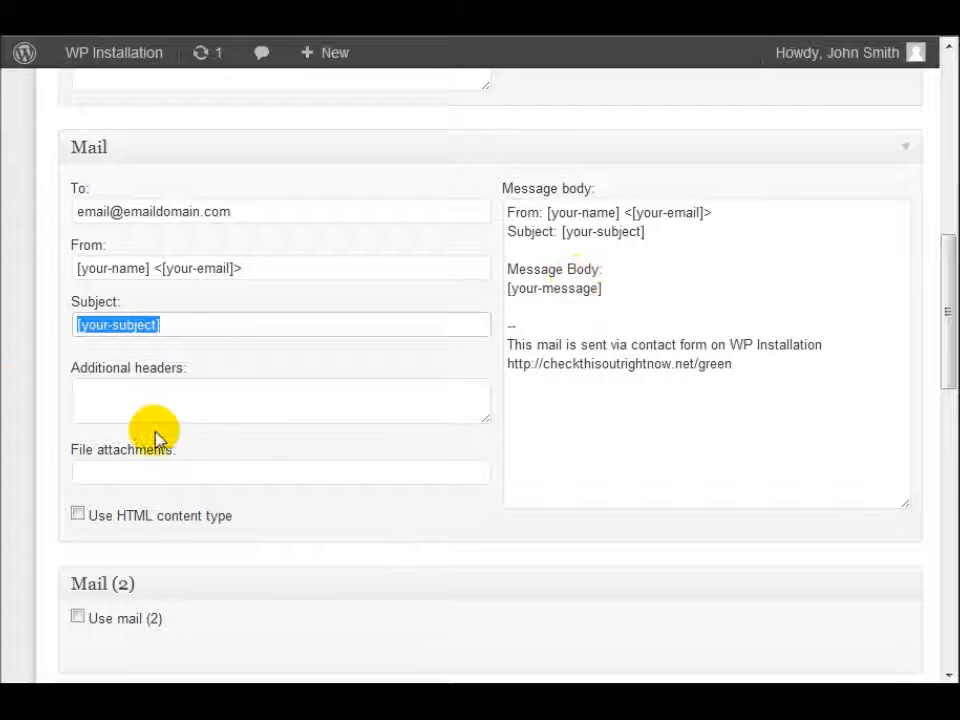
pyautogui.click(598, 232)
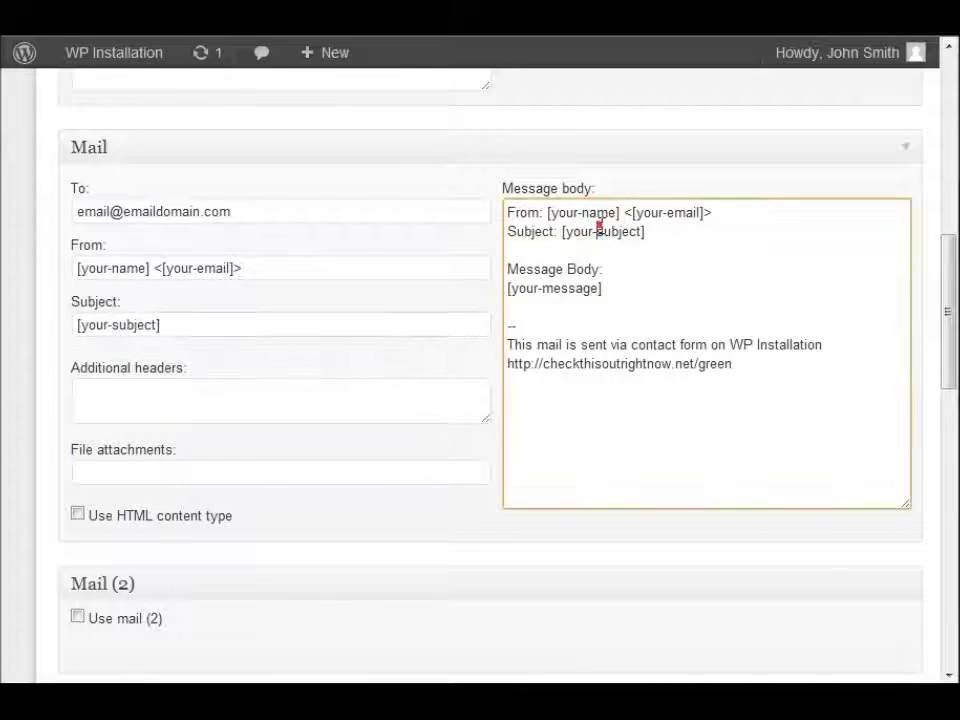
pyautogui.moveTo(506, 211); pyautogui.dragTo(827, 375)
pyautogui.click(827, 375)
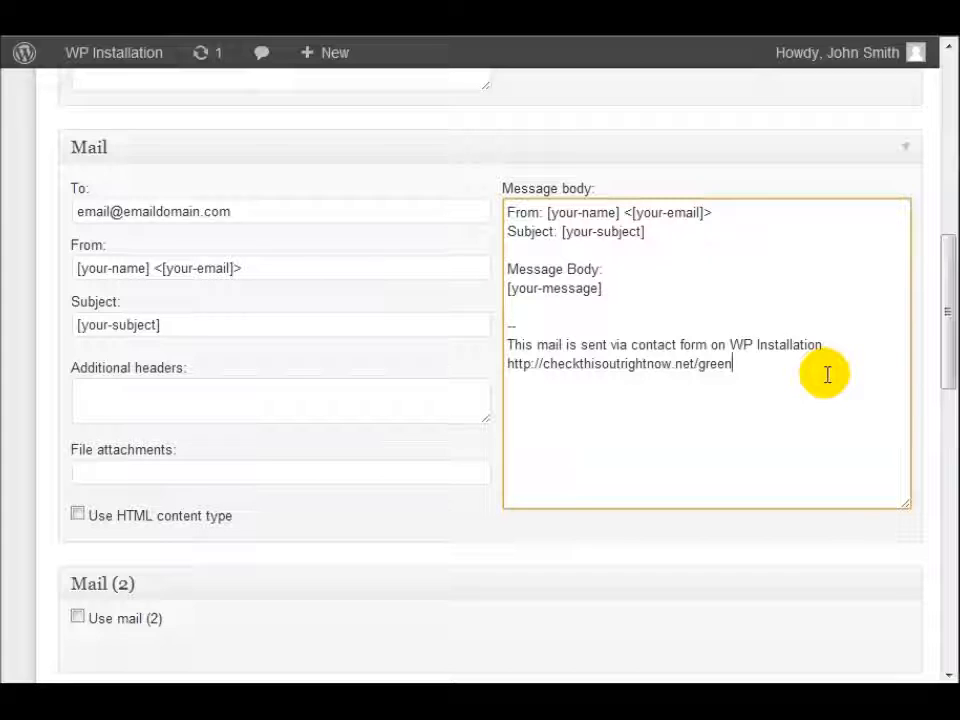
pyautogui.moveTo(746, 366); pyautogui.dragTo(506, 324)
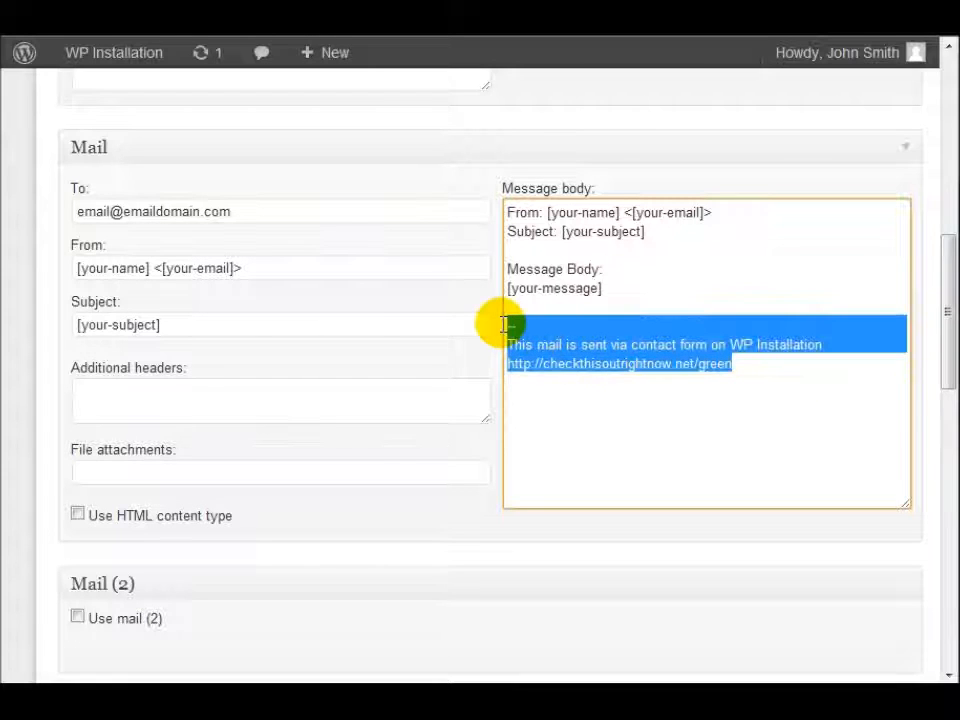
pyautogui.press('BackSpace')
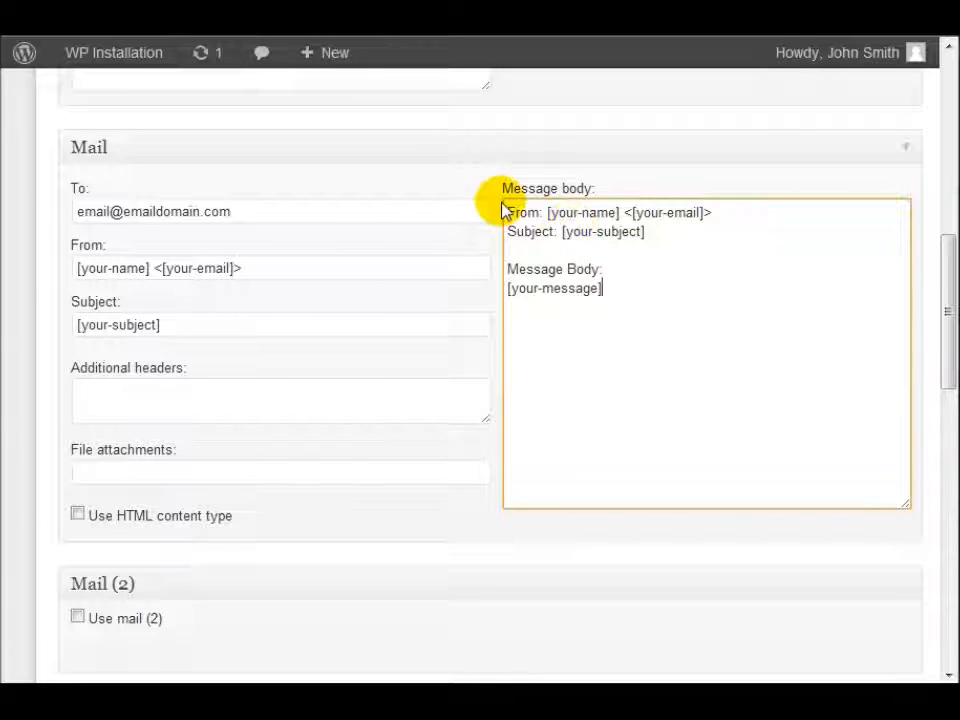
# Review the name, email, subject and message tags left in the message body of the Mail section
pyautogui.moveTo(686, 236); pyautogui.dragTo(621, 285)
pyautogui.click(628, 287)
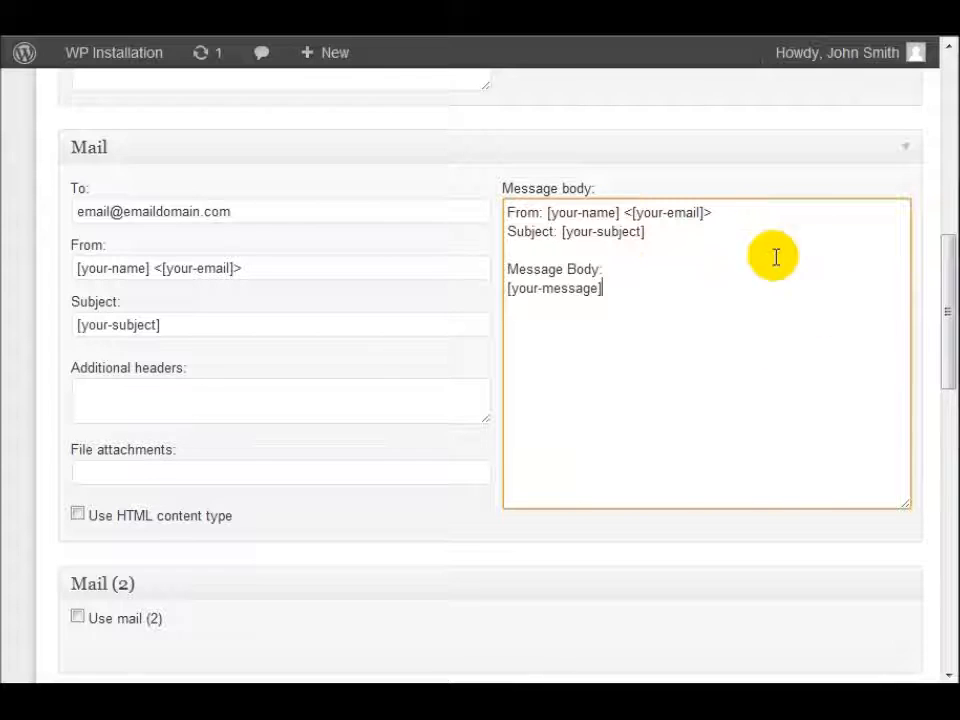
pyautogui.moveTo(651, 320); pyautogui.dragTo(478, 154)
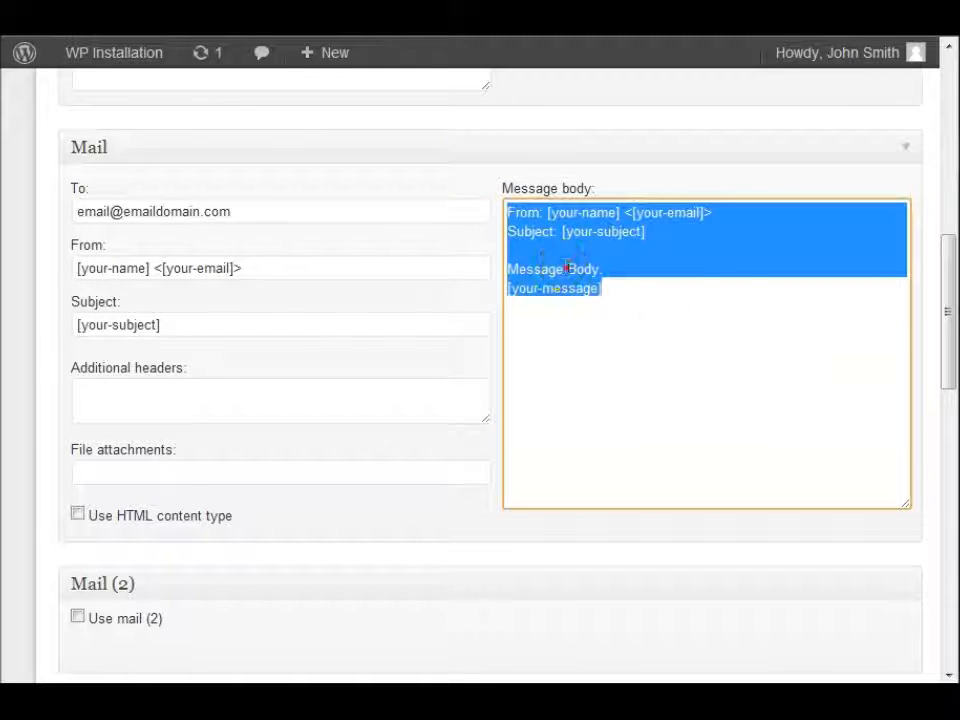
pyautogui.click(568, 268)
pyautogui.click(619, 297)
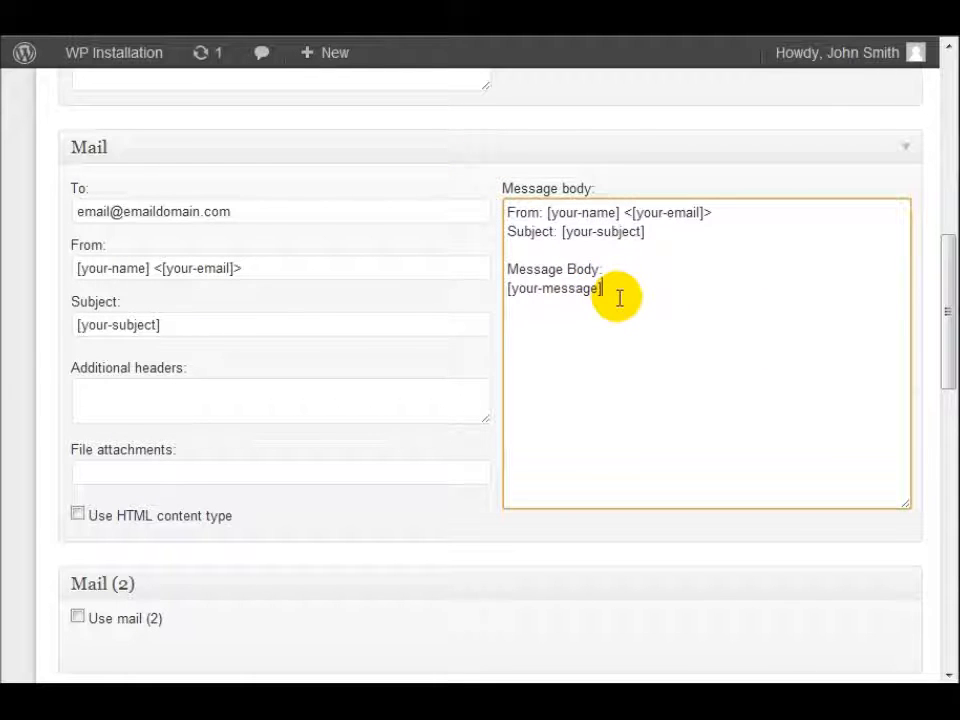
pyautogui.scroll(3, 617, 300)
pyautogui.scroll(-3, 615, 300)
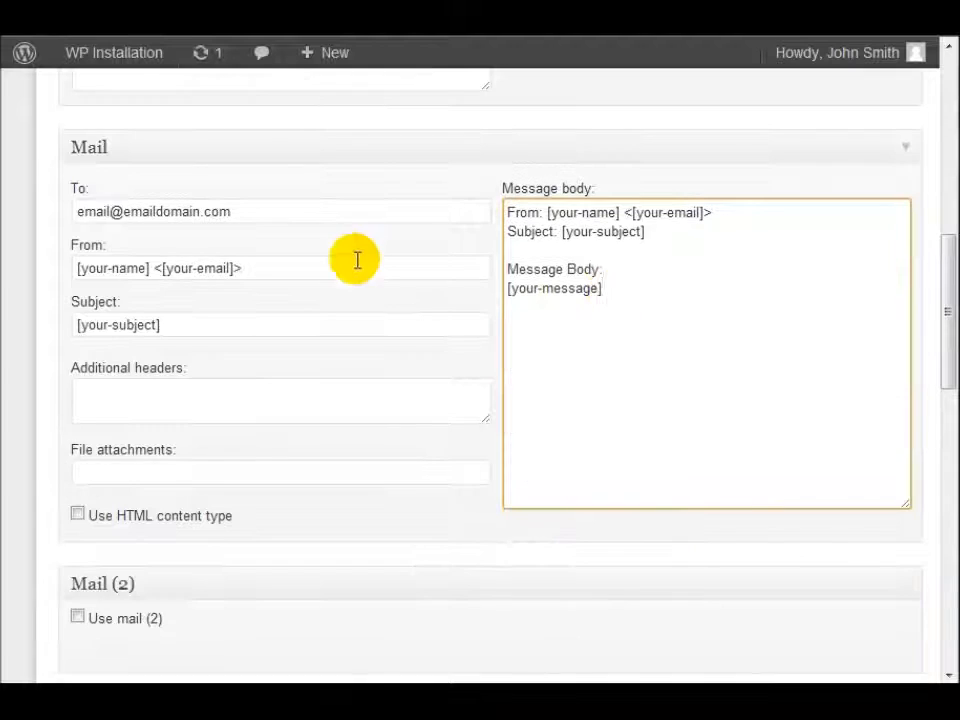
# Review the Messages section's texts for sent, failed, validation and other form responses, down to Additional Settings
pyautogui.scroll(-2, 585, 280)
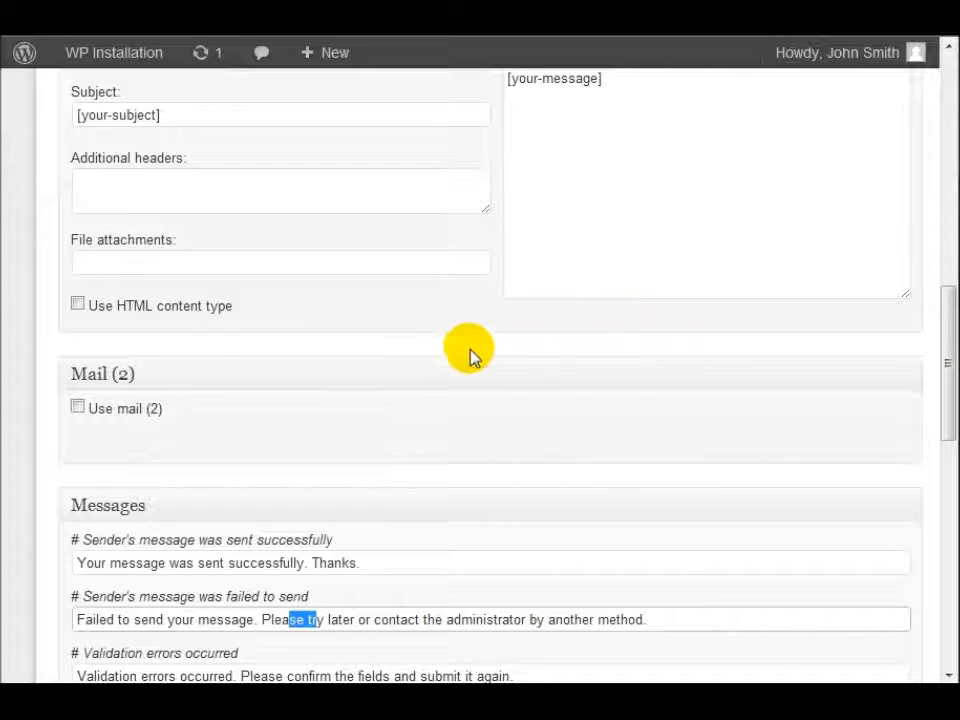
pyautogui.scroll(-4, 460, 352)
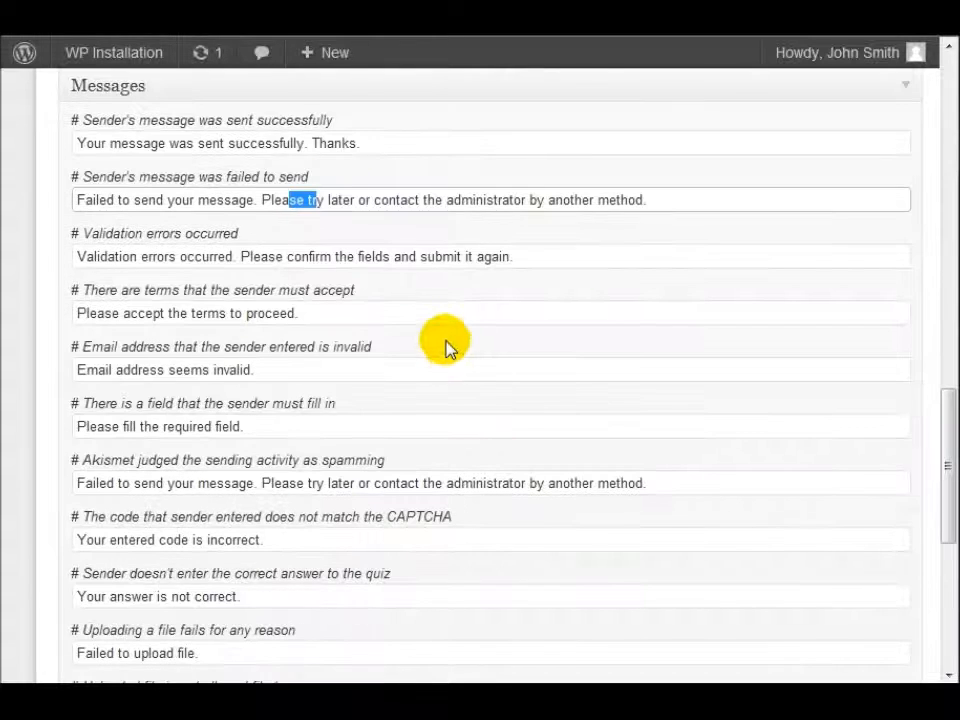
pyautogui.click(257, 143)
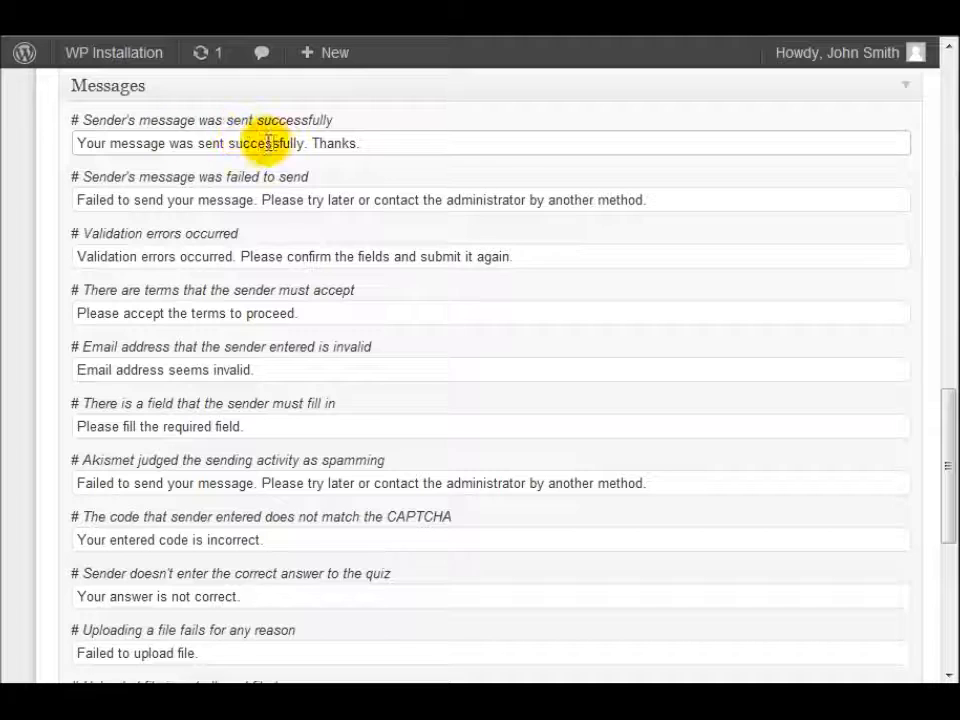
pyautogui.click(111, 147)
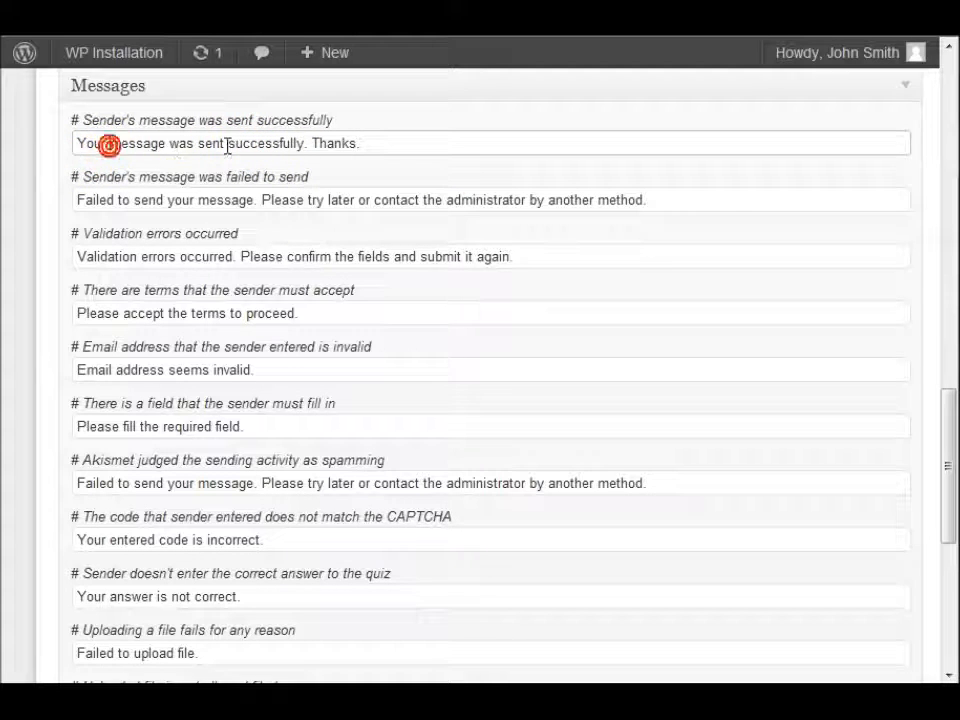
pyautogui.click(307, 142)
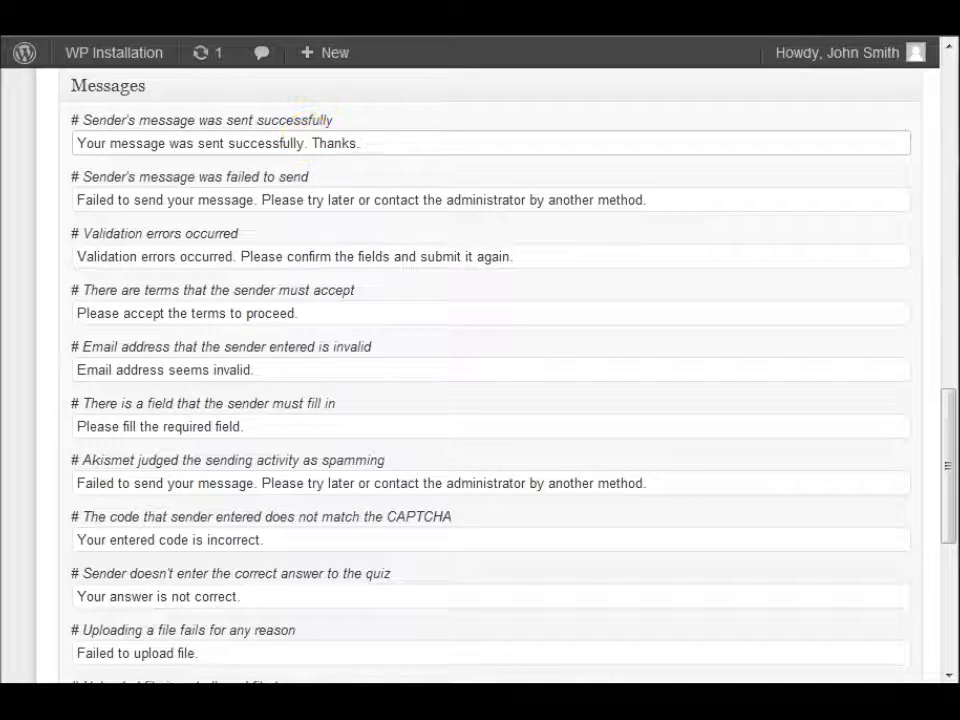
pyautogui.click(424, 144)
pyautogui.hotkey('ctrl', 'a')
pyautogui.moveTo(166, 199); pyautogui.dragTo(928, 223)
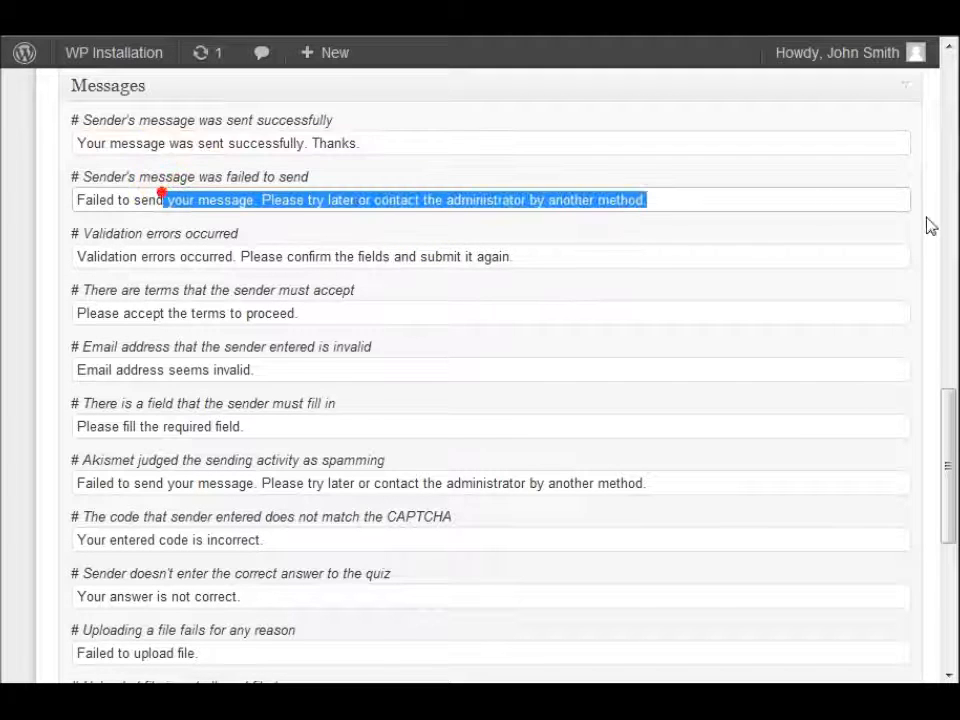
pyautogui.moveTo(274, 256); pyautogui.dragTo(357, 300)
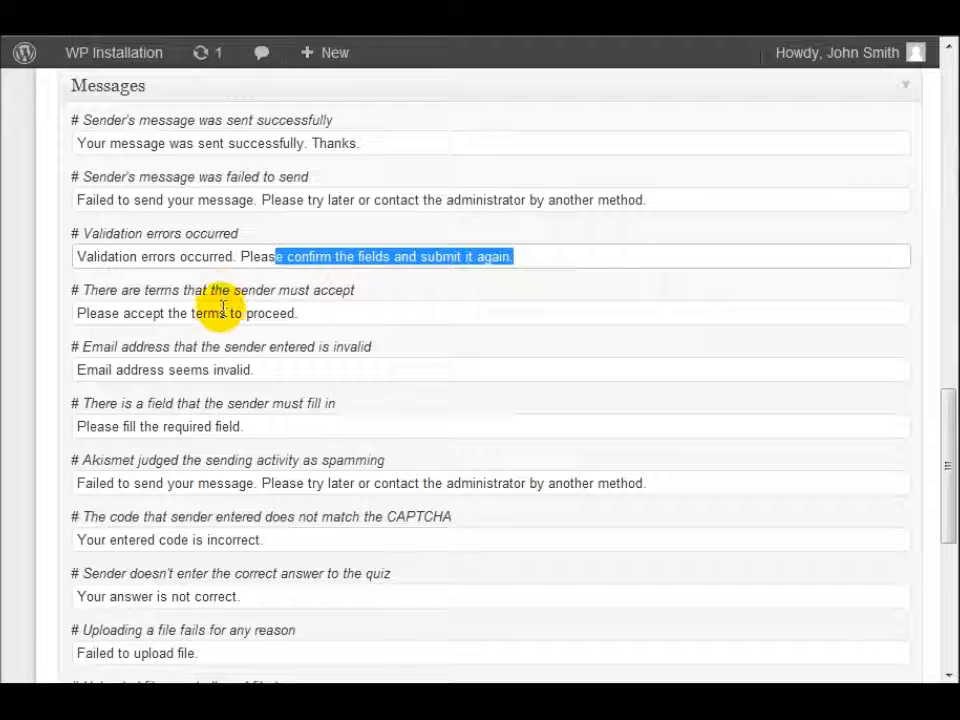
pyautogui.moveTo(219, 313); pyautogui.dragTo(454, 330)
pyautogui.scroll(-3, 330, 325)
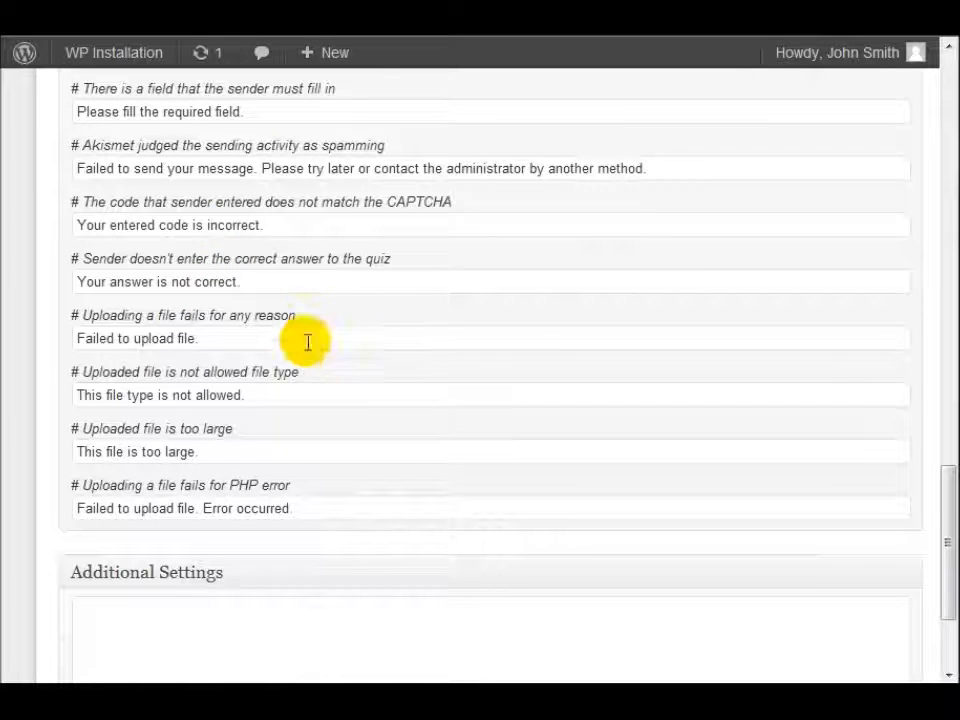
pyautogui.scroll(-2, 305, 345)
# Save the changes to Contact form 1
pyautogui.scroll(20, 300, 365)
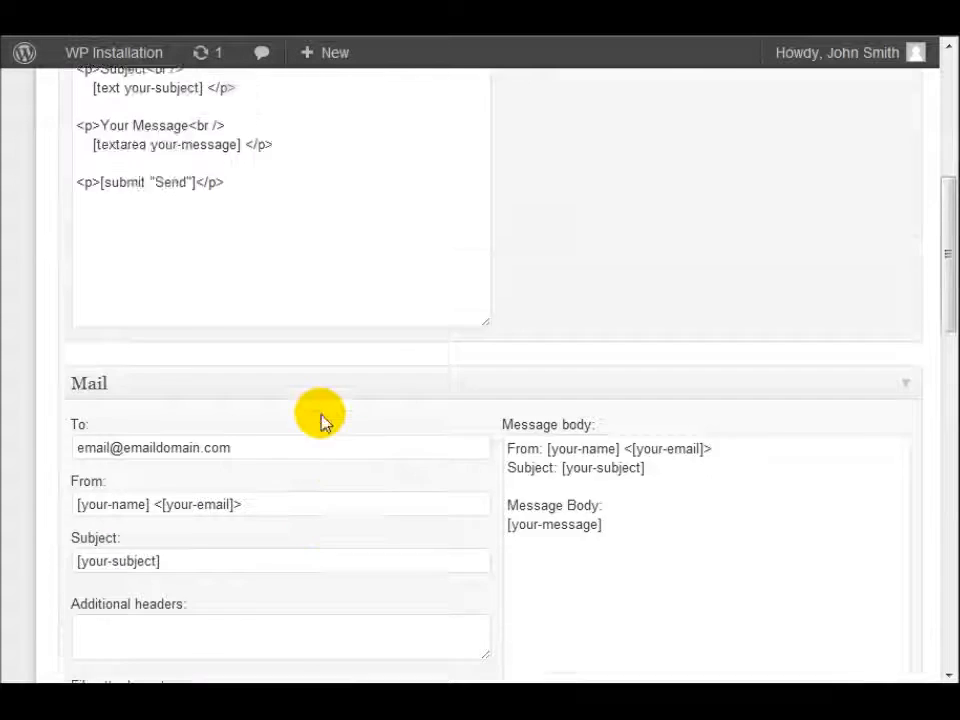
pyautogui.scroll(1, 850, 262)
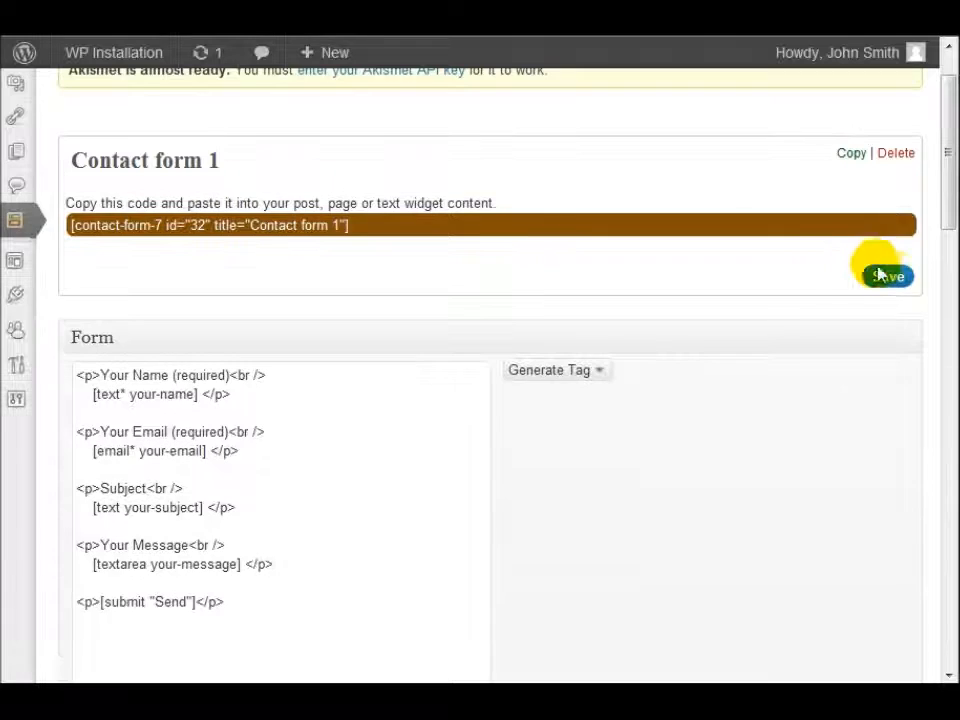
pyautogui.click(893, 278)
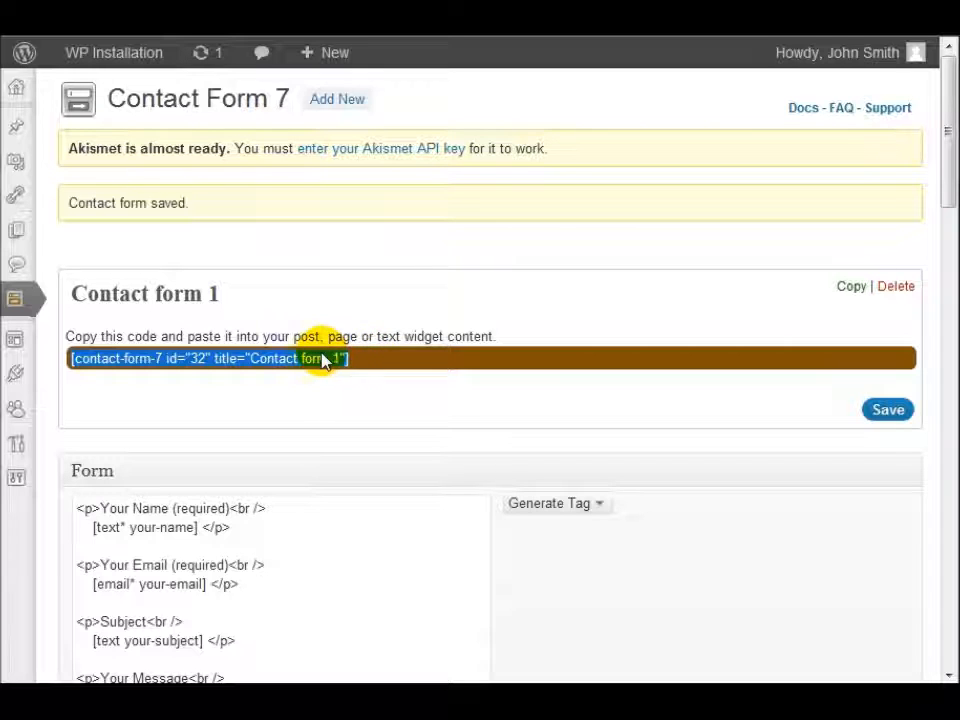
# Copy the shortcode [contact-form-7 id="32" title="Contact form 1"] of Contact form 1
pyautogui.scroll(-1, 380, 340)
pyautogui.scroll(1, 381, 343)
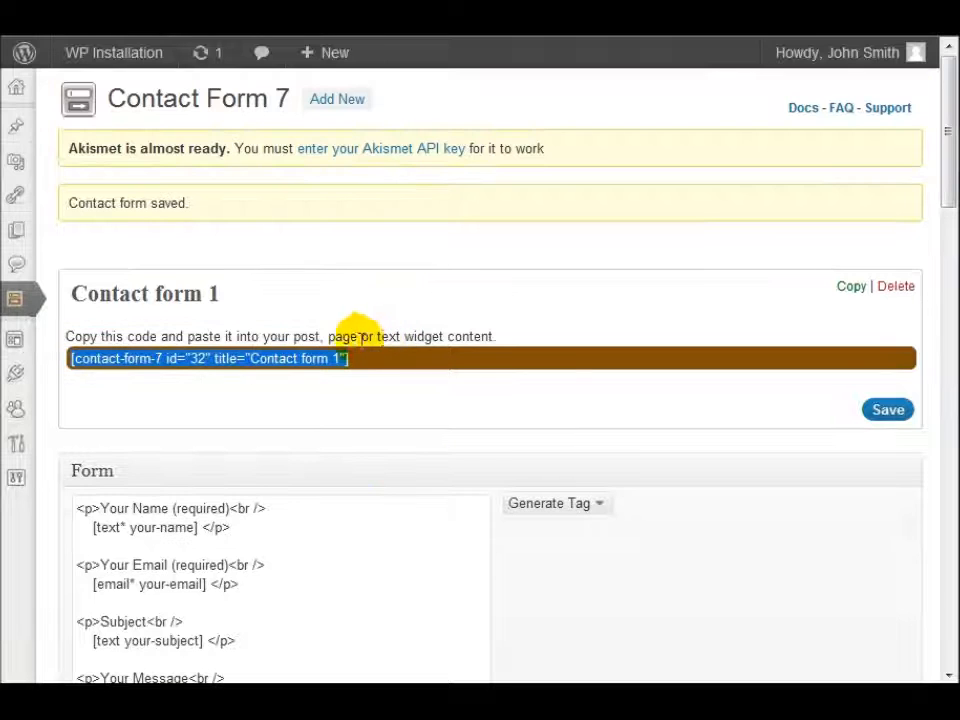
pyautogui.rightClick(305, 368)
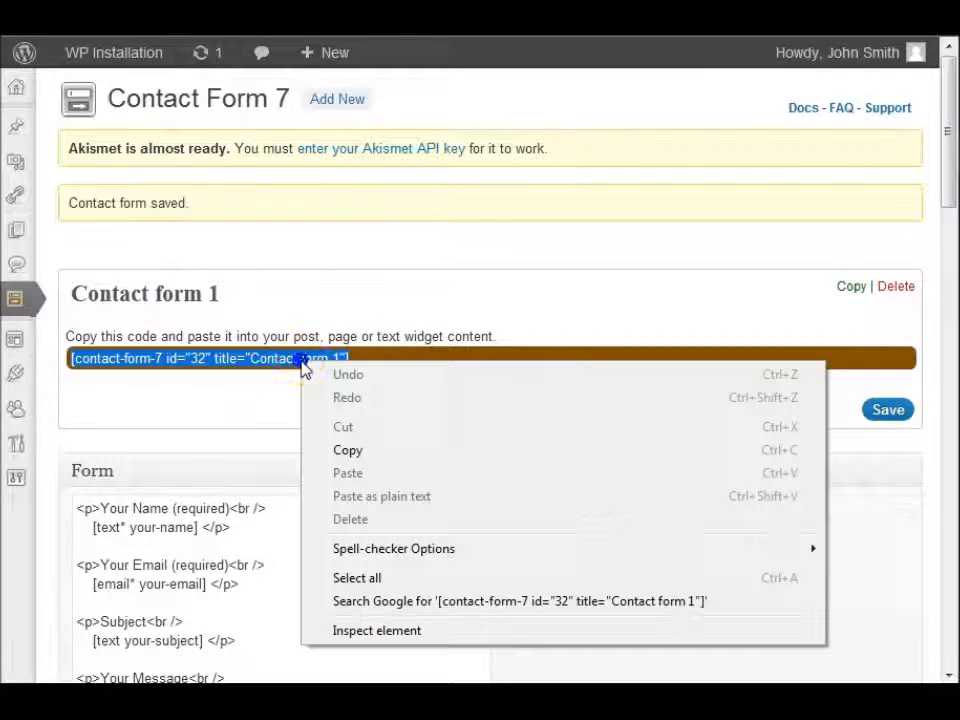
pyautogui.click(350, 451)
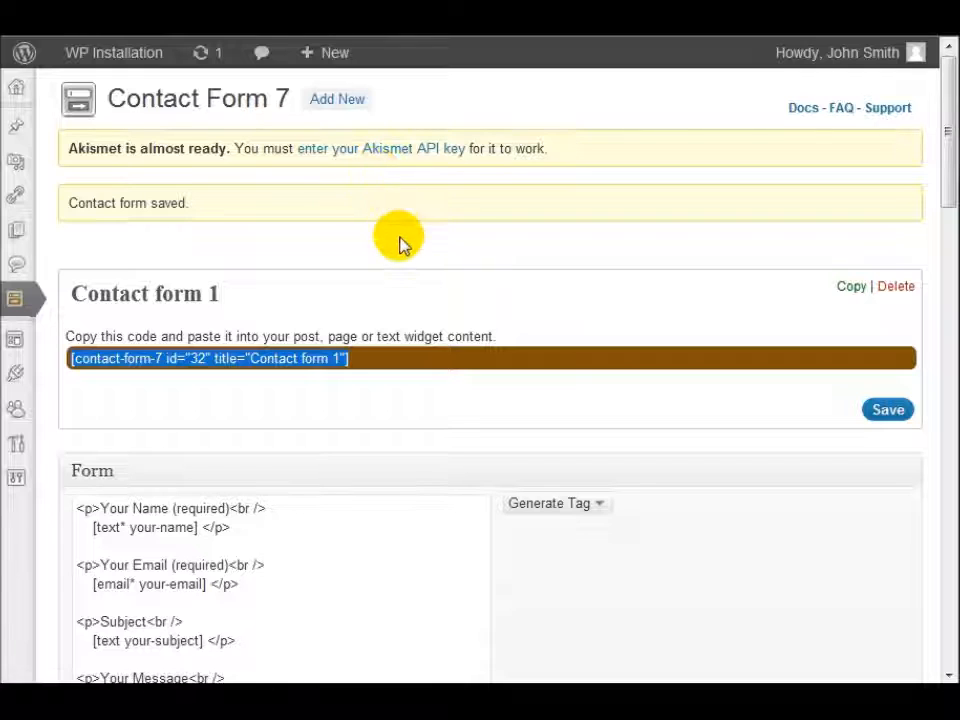
pyautogui.rightClick(331, 370)
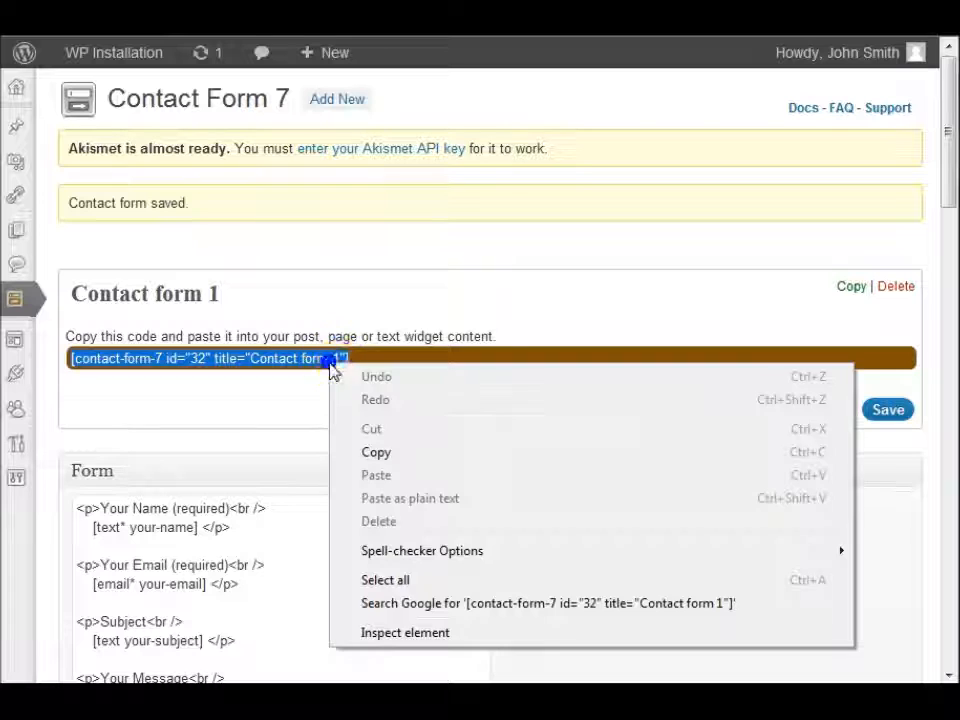
pyautogui.click(371, 452)
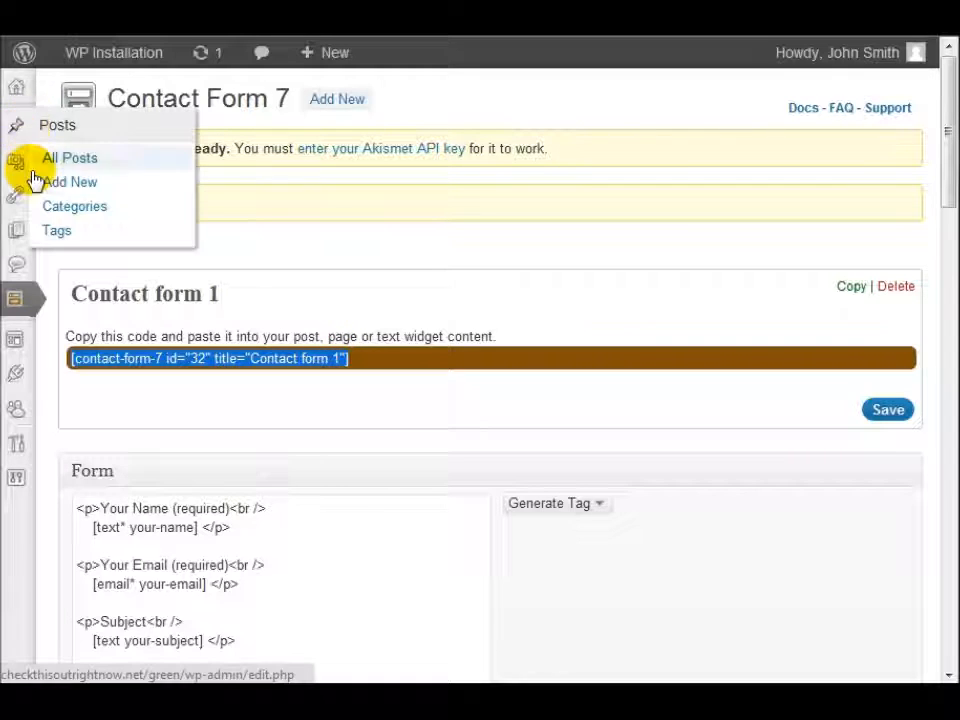
# Create a new page in WordPress and title it "Contact Us"
pyautogui.moveTo(25, 187)
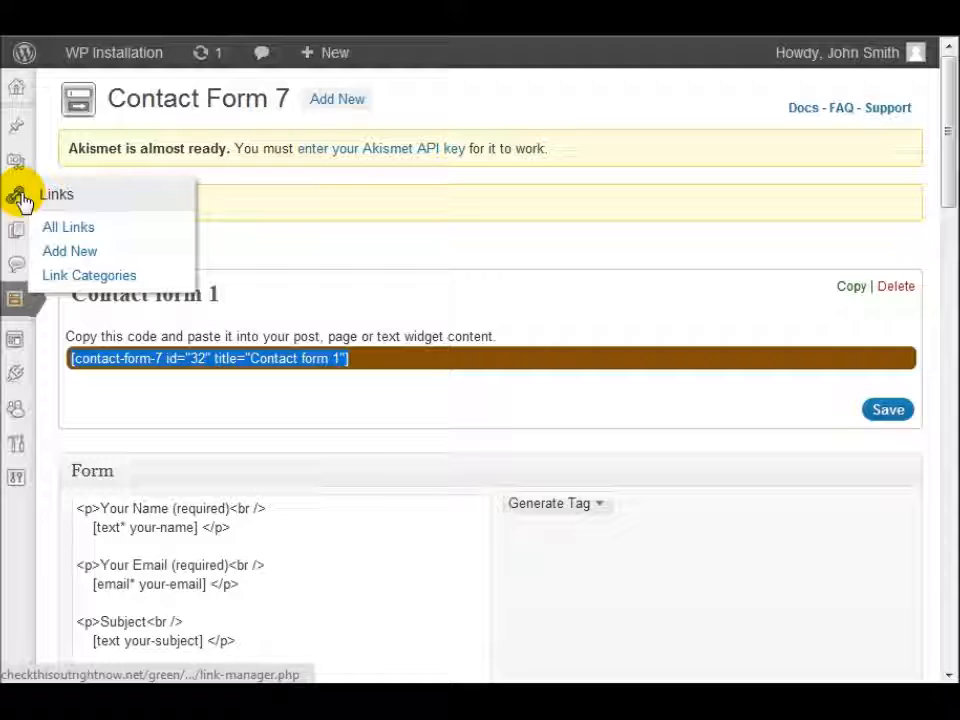
pyautogui.moveTo(22, 232)
pyautogui.click(60, 286)
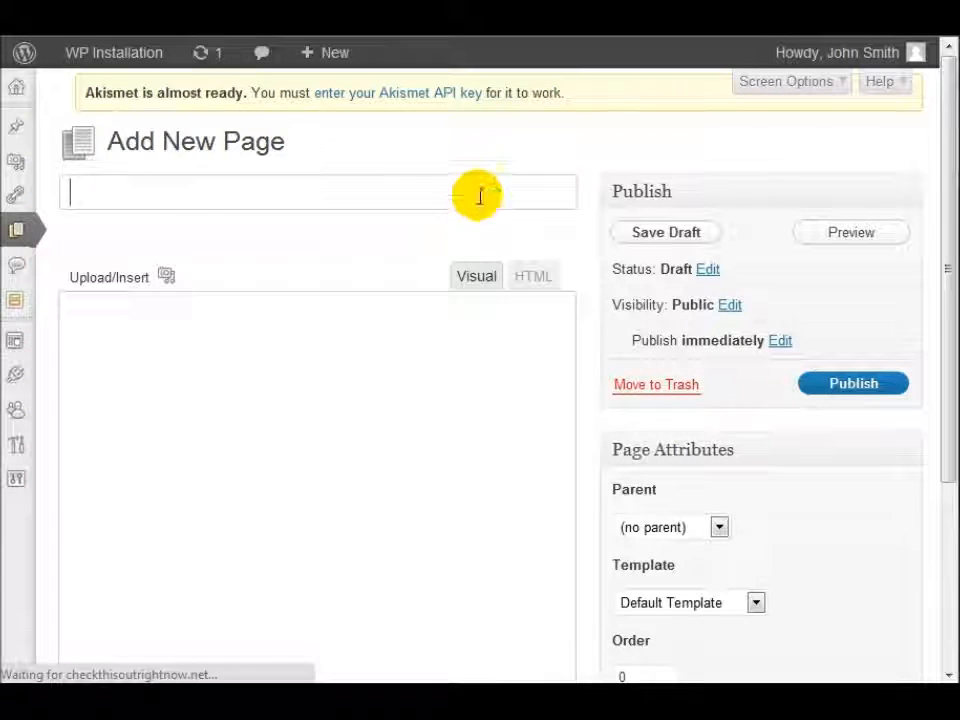
pyautogui.write('Contact Us')
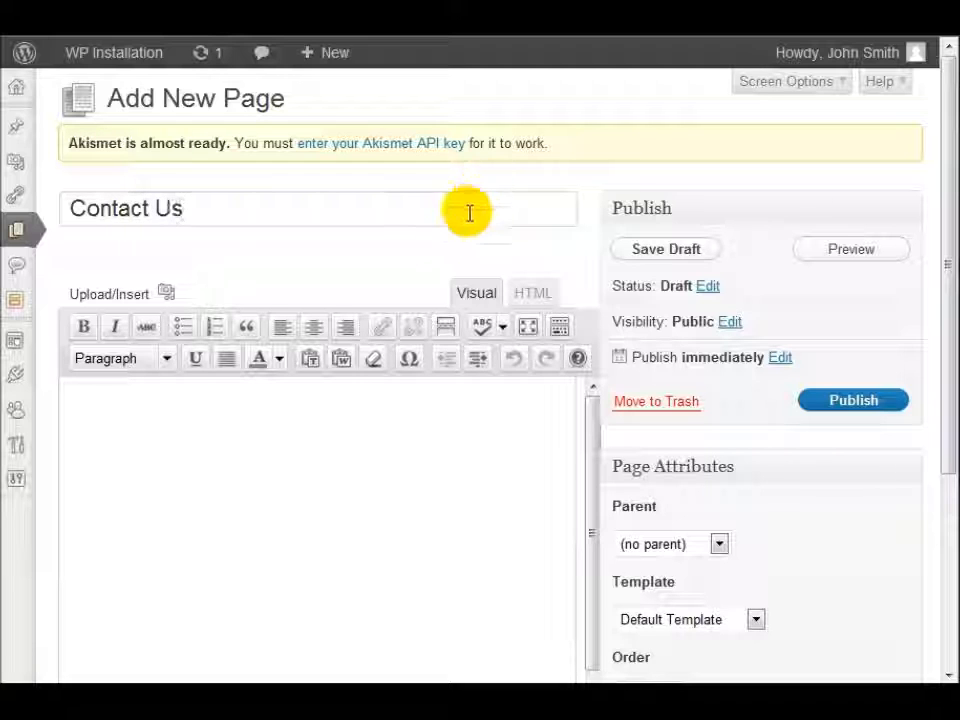
# Paste the Contact form 1 shortcode into the body of the Contact Us page and publish the page
pyautogui.scroll(-1, 450, 255)
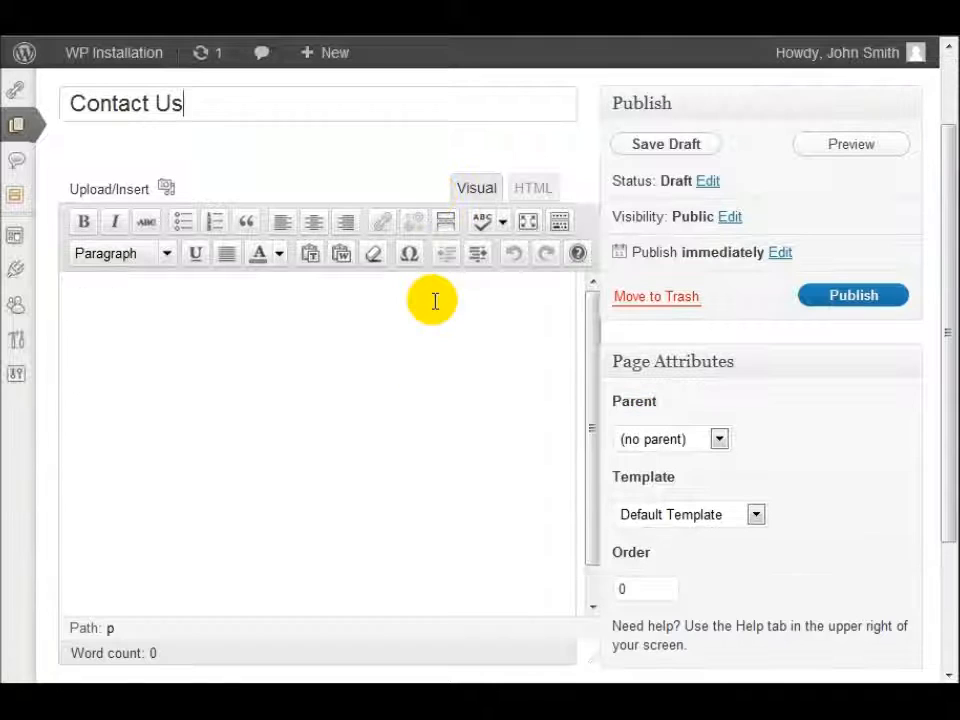
pyautogui.click(410, 333)
pyautogui.hotkey('ctrl', 'v')
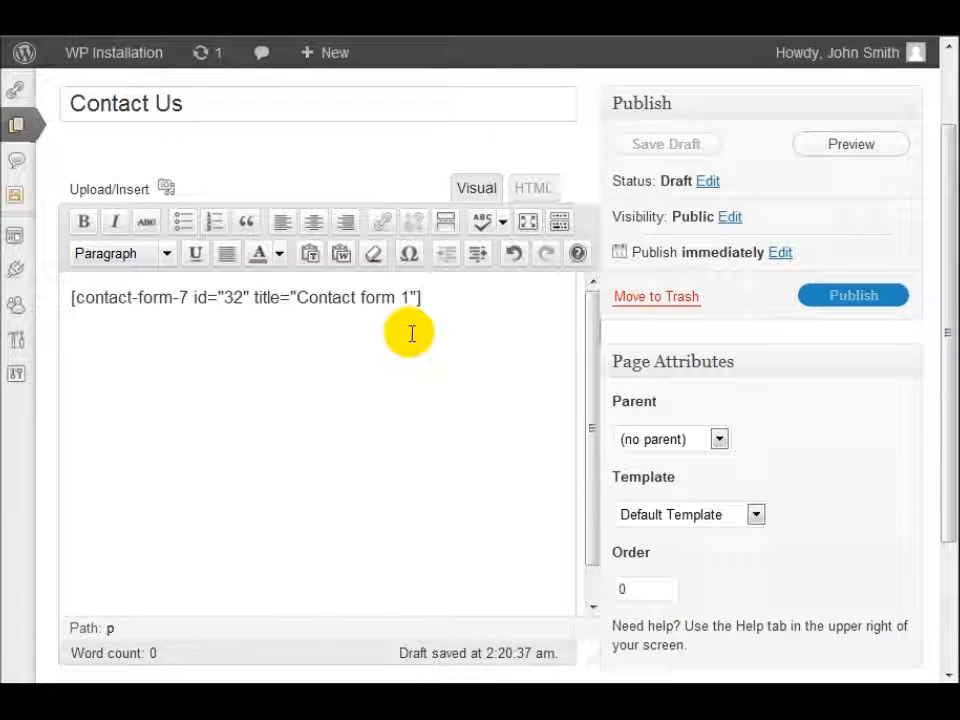
pyautogui.click(884, 297)
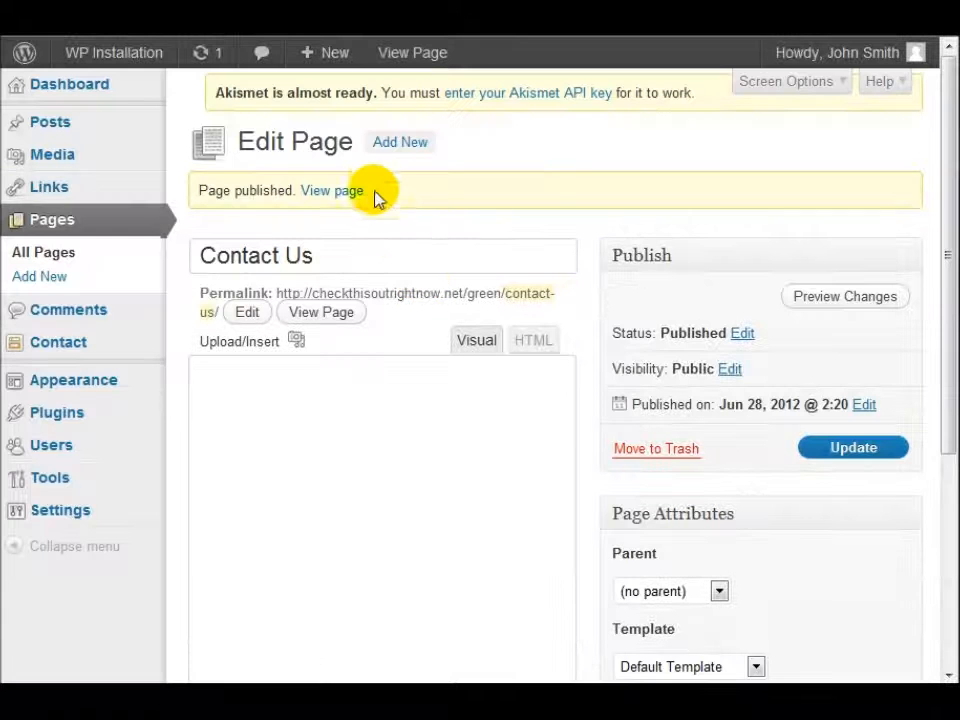
# View the published Contact Us page on the site and look over its contact form fields
pyautogui.click(229, 205)
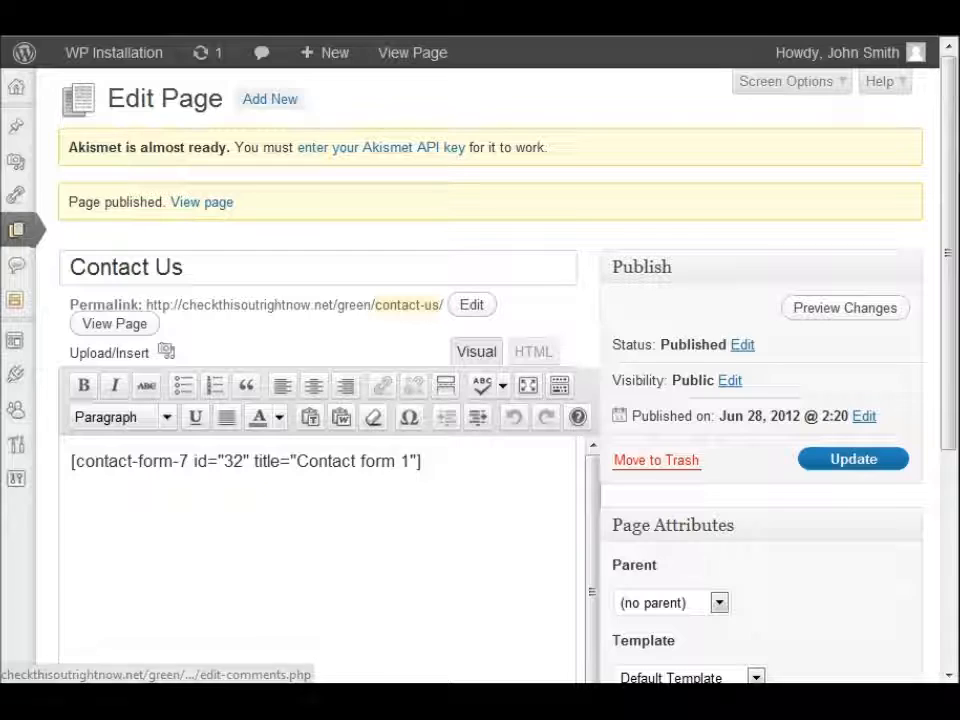
pyautogui.scroll(-3, 501, 371)
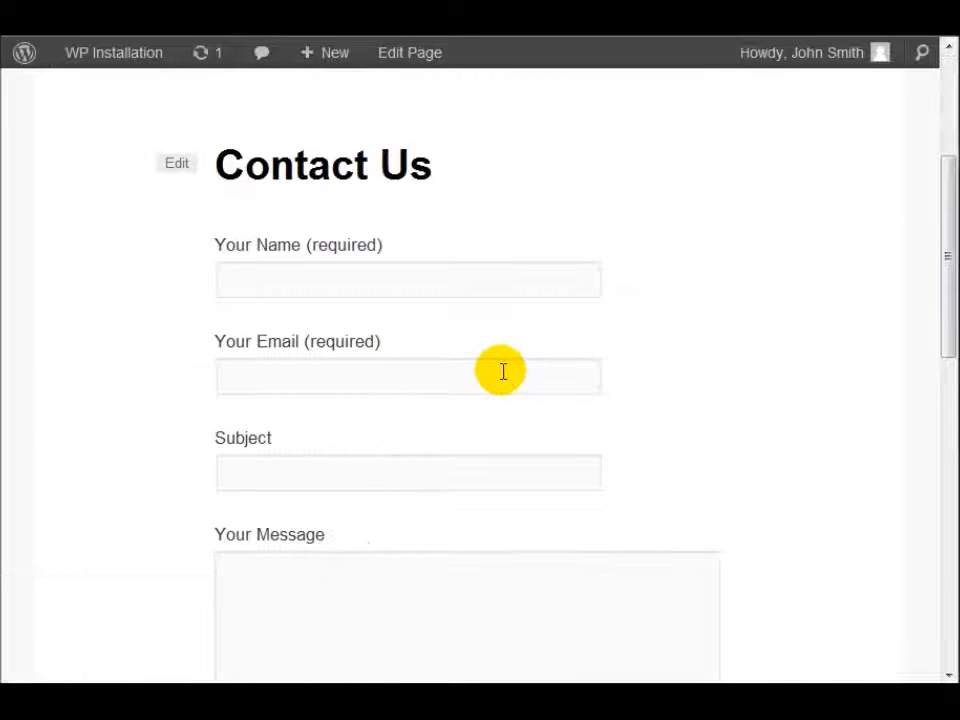
# Reopen the Contact Us page from the site's navigation and examine the form's name, email, subject and message fields
pyautogui.scroll(2, 519, 377)
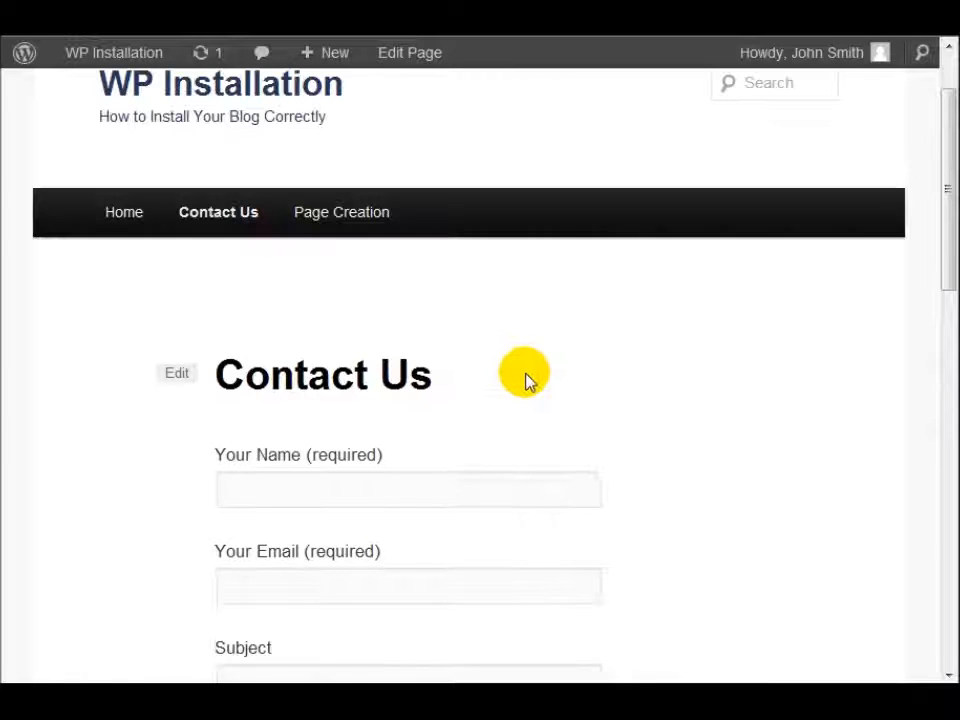
pyautogui.click(253, 231)
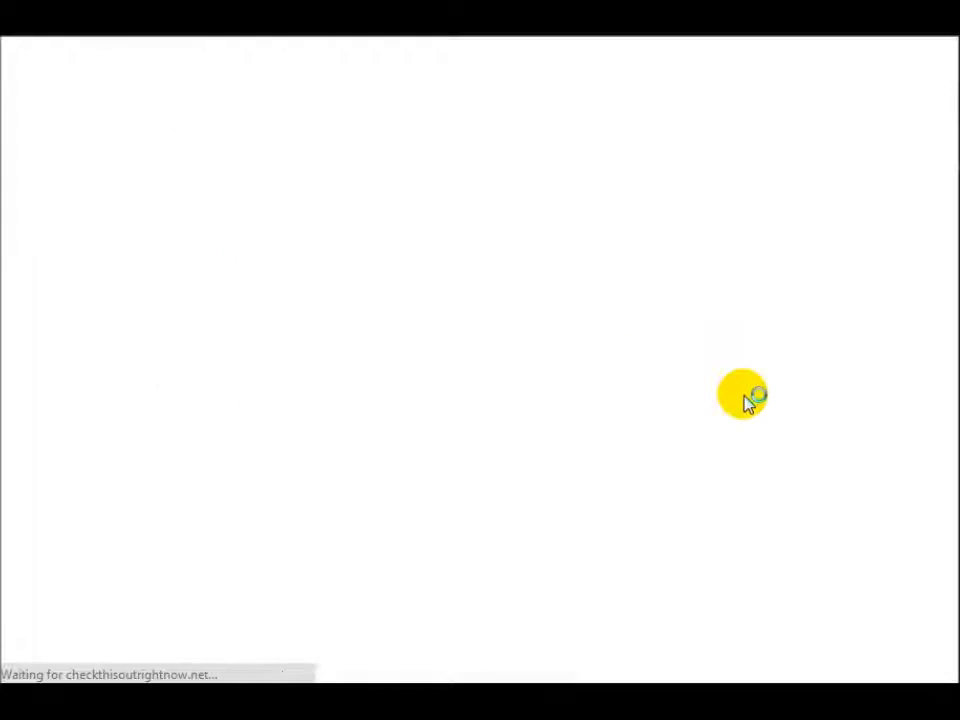
pyautogui.scroll(-2, 744, 401)
pyautogui.click(369, 372)
pyautogui.scroll(-2, 369, 372)
pyautogui.click(386, 268)
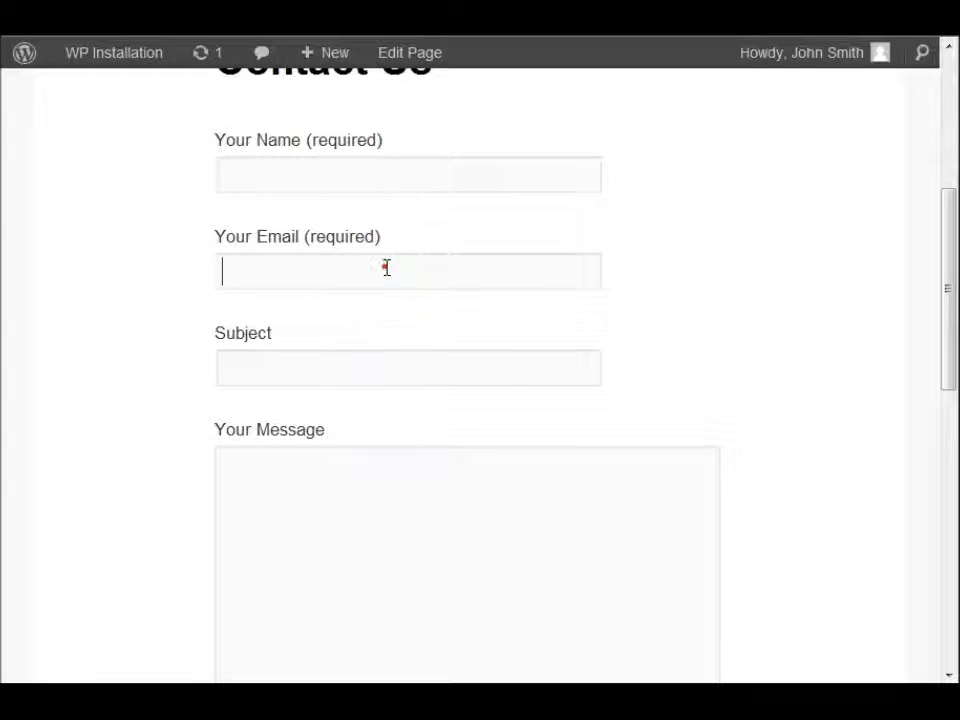
pyautogui.scroll(-1, 336, 412)
pyautogui.click(336, 412)
pyautogui.scroll(-1, 336, 405)
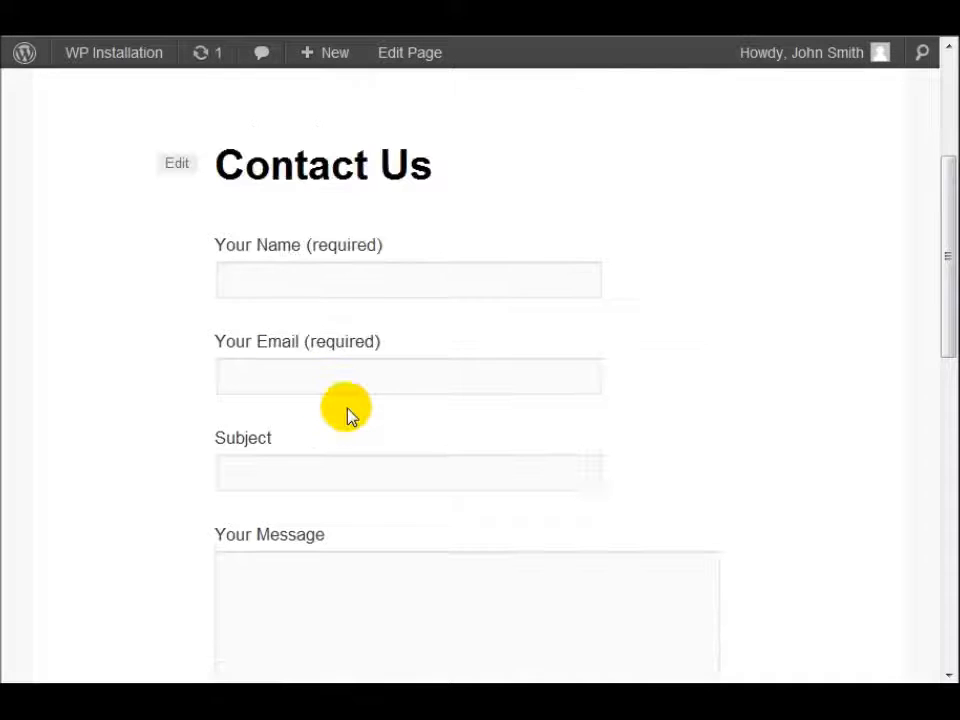
pyautogui.scroll(3, 347, 414)
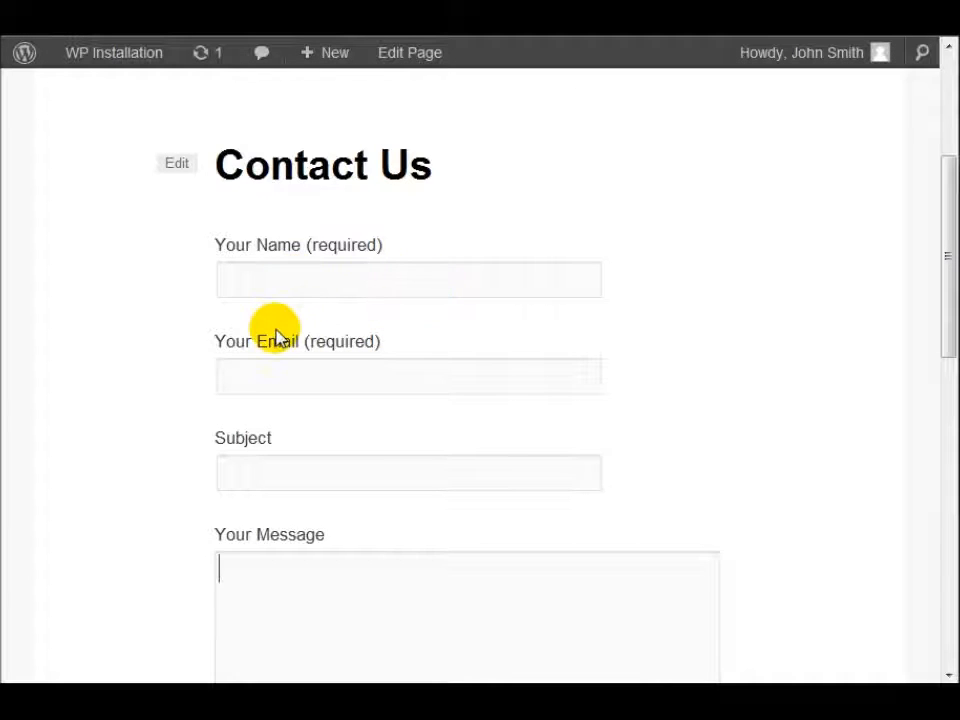
pyautogui.click(344, 271)
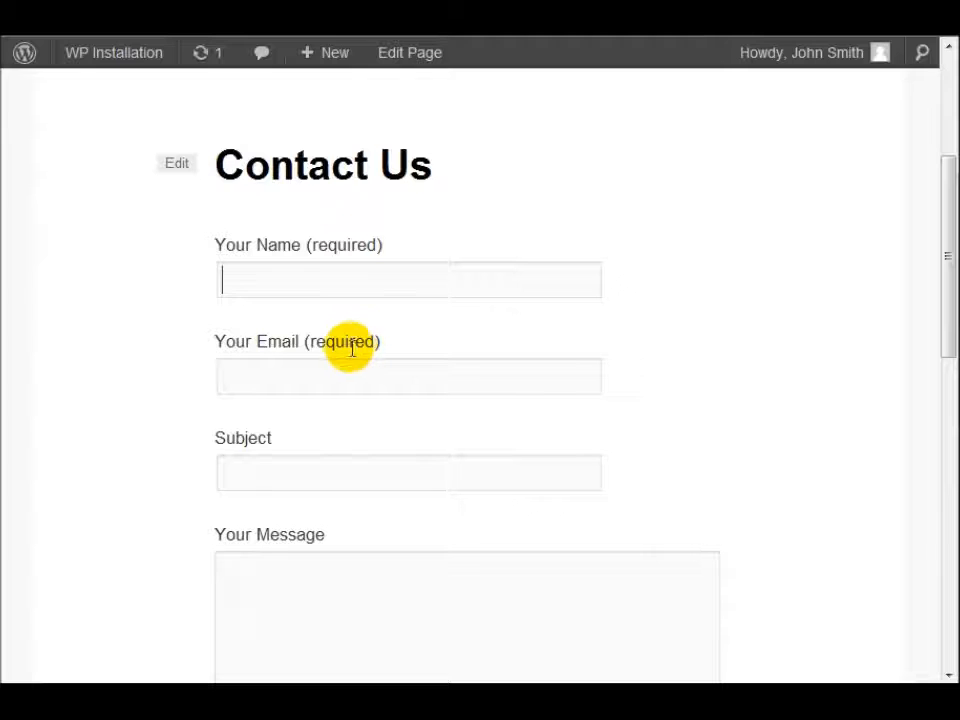
pyautogui.scroll(-2, 358, 388)
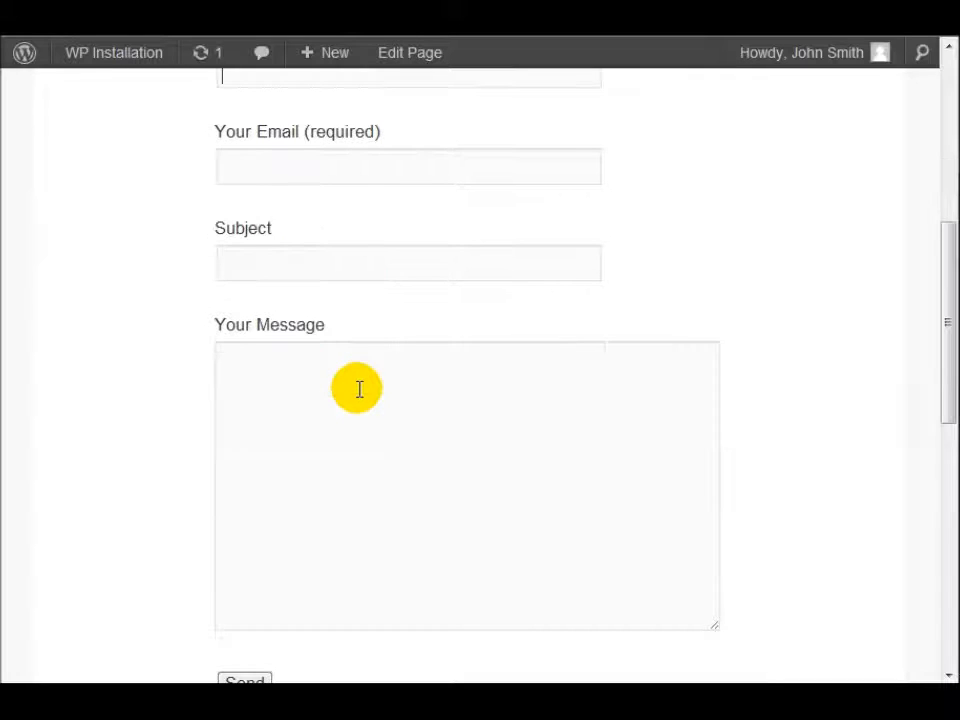
pyautogui.scroll(3, 358, 409)
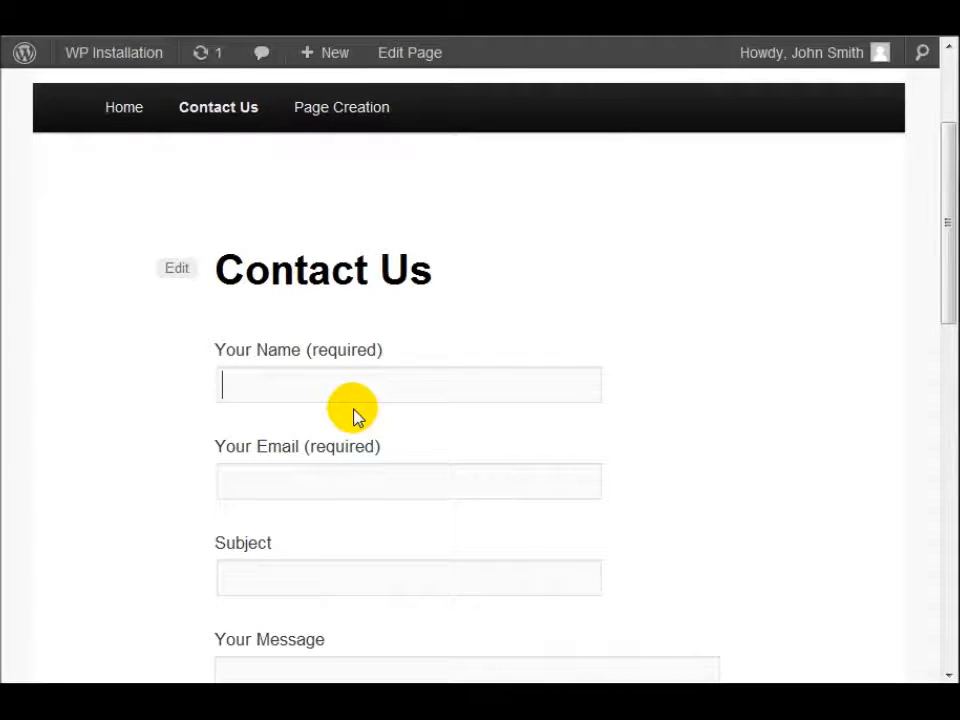